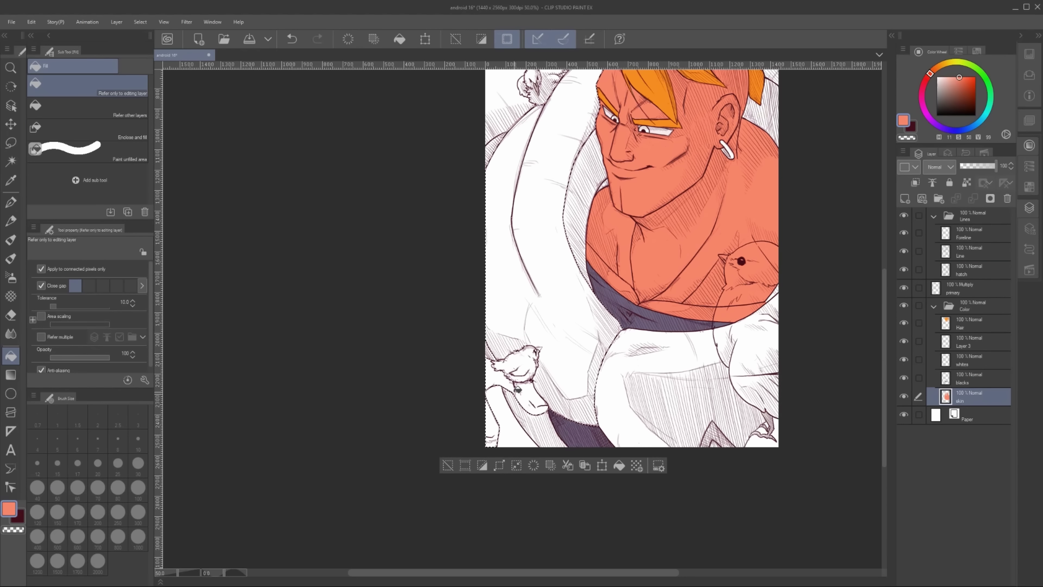
Fill the hand beneath the small bird with the orange-red skin colour on the skin layer, closing outline gaps with the pen, and deselect
{"action": "left_click", "coordinate": [492, 423]}
{"action": "scroll", "coordinate": [525, 388], "scroll_direction": "up", "scroll_amount": 1}
{"action": "key", "text": "p"}
{"action": "mouse_move", "coordinate": [473, 349]}
{"action": "left_mouse_down"}
{"action": "mouse_move", "coordinate": [539, 394]}
{"action": "mouse_move", "coordinate": [509, 396]}
{"action": "left_mouse_up"}
{"action": "key", "text": "g"}
{"action": "left_click", "coordinate": [494, 381]}
{"action": "key", "text": "ctrl+d"}
{"action": "key", "text": "p"}
{"action": "key", "text": "alt+Tab"}
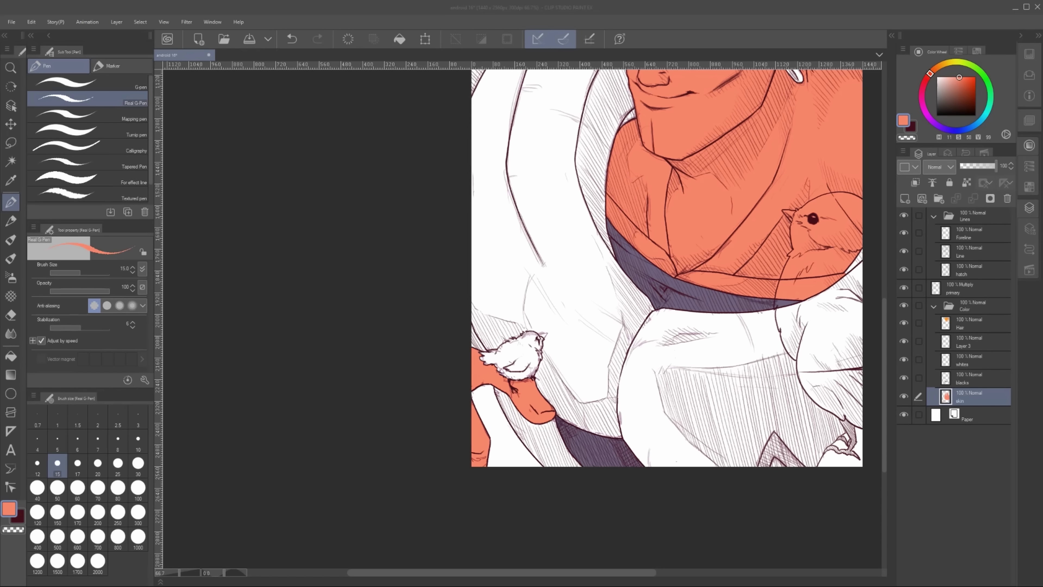
Shift the skin layer's colour to a light peach tone with the hue and saturation adjustment
{"action": "scroll", "coordinate": [730, 209], "scroll_direction": "down", "scroll_amount": 2}
{"action": "key", "text": "ctrl+u"}
{"action": "left_click_drag", "start_coordinate": [869, 286], "coordinate": [899, 352]}
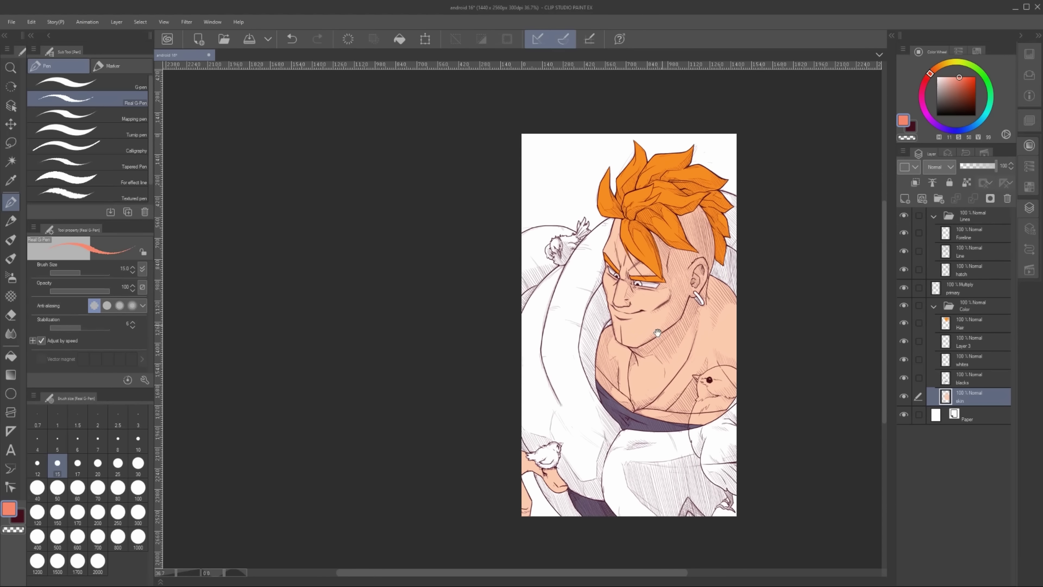
{"action": "key", "text": "ctrl+plus"}
{"action": "key", "text": "ctrl+plus"}
{"action": "key", "text": "ctrl+plus"}
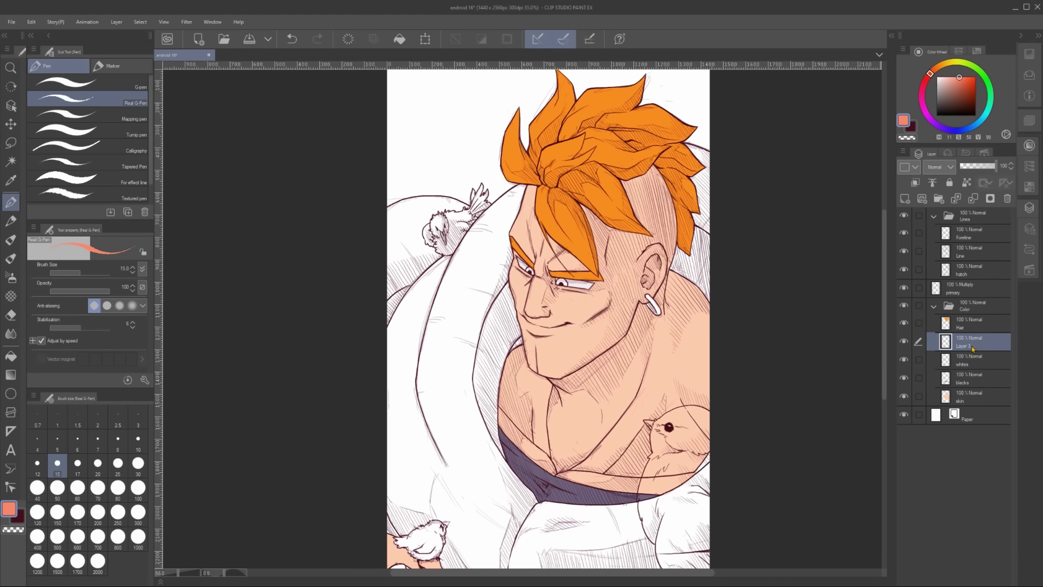
Select the irises and fill them with bright blue on the layer above the whites
{"action": "key", "text": "w"}
{"action": "left_click", "coordinate": [611, 402]}
{"action": "key", "text": "g"}
{"action": "left_click", "coordinate": [612, 402]}
Select the earring and fill it with golden yellow on the misc layer
{"action": "key", "text": "w"}
{"action": "left_click", "coordinate": [676, 395]}
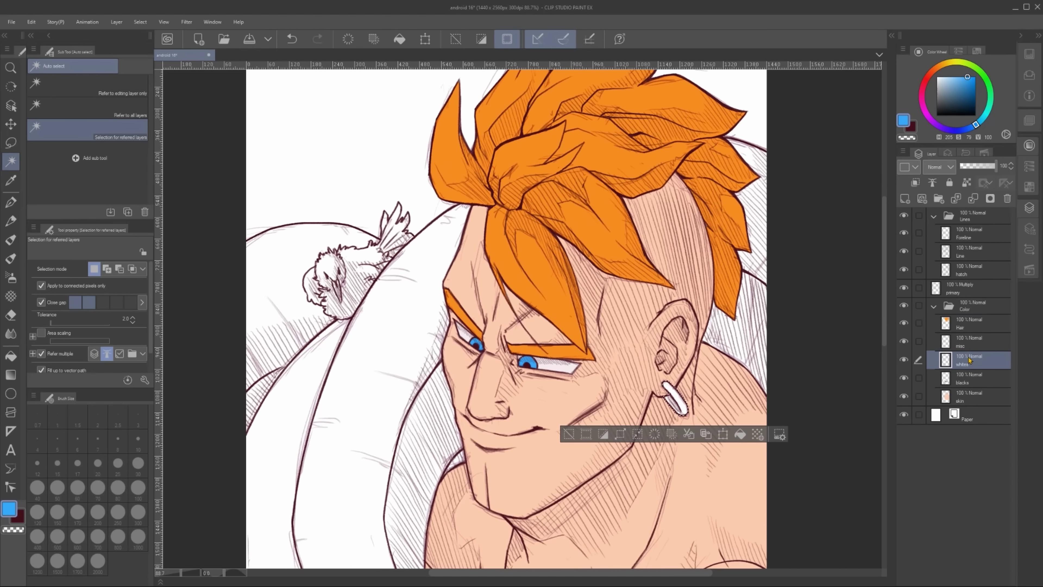
{"action": "key", "text": "g"}
{"action": "left_click", "coordinate": [676, 396]}
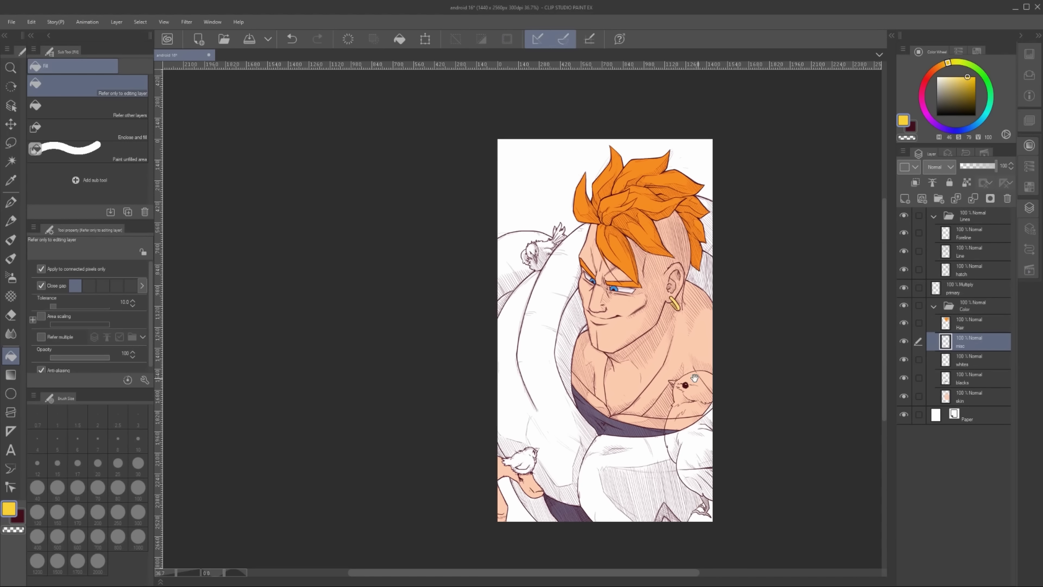
Erase around the small bird on the primary layer with the hard eraser, and toggle the misc layer's visibility to check its contents
{"action": "left_click", "coordinate": [958, 401]}
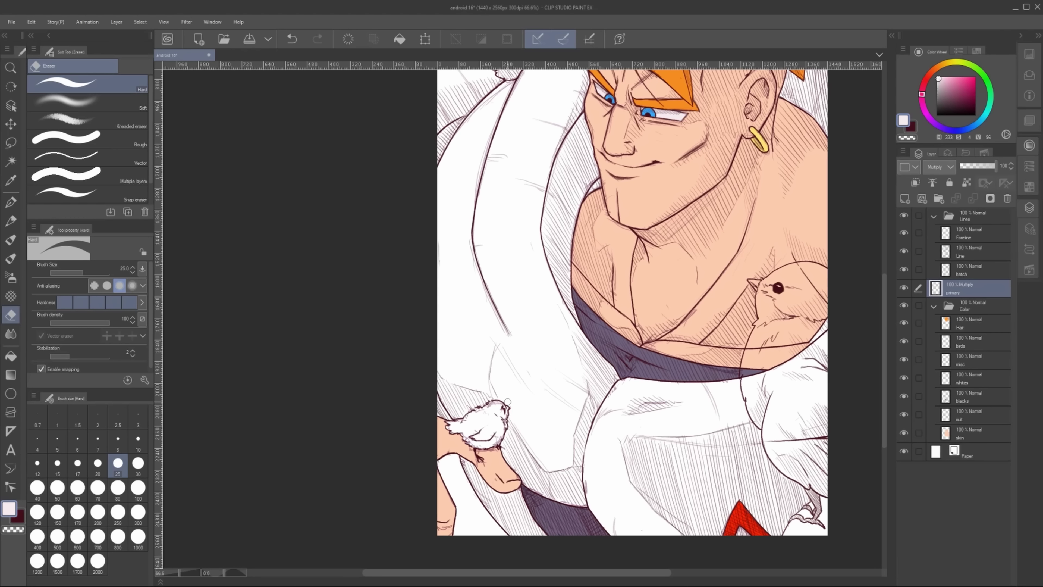
{"action": "mouse_move", "coordinate": [508, 400]}
{"action": "left_mouse_down"}
{"action": "mouse_move", "coordinate": [468, 409]}
{"action": "mouse_move", "coordinate": [492, 451]}
{"action": "mouse_move", "coordinate": [478, 466]}
{"action": "left_mouse_up"}
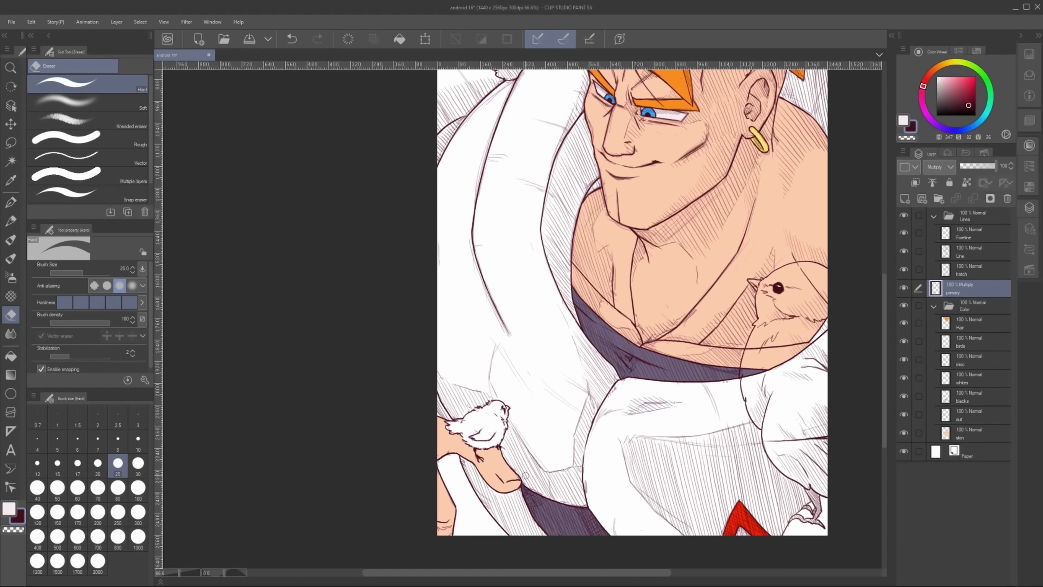
{"action": "left_click", "coordinate": [969, 433]}
{"action": "key", "text": "p"}
{"action": "left_click", "coordinate": [969, 361]}
{"action": "left_click", "coordinate": [903, 360]}
{"action": "left_click", "coordinate": [903, 360]}
Paint the small bird's base pale peach on the birds layer within a selection, and deselect
{"action": "left_click", "coordinate": [969, 341]}
{"action": "left_click", "coordinate": [968, 129]}
{"action": "left_click", "coordinate": [960, 85]}
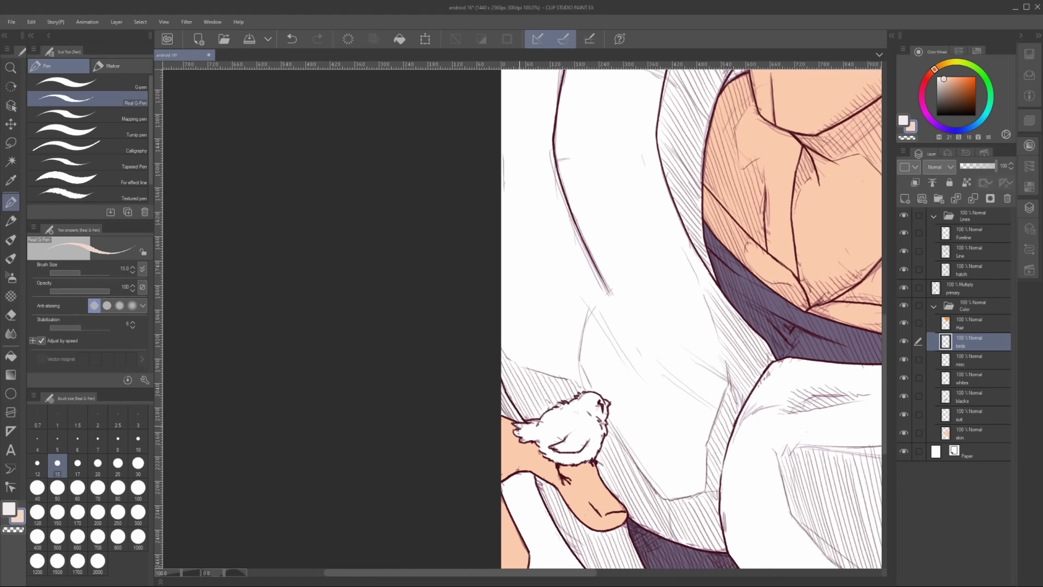
{"action": "key", "text": "w"}
{"action": "left_click", "coordinate": [968, 417]}
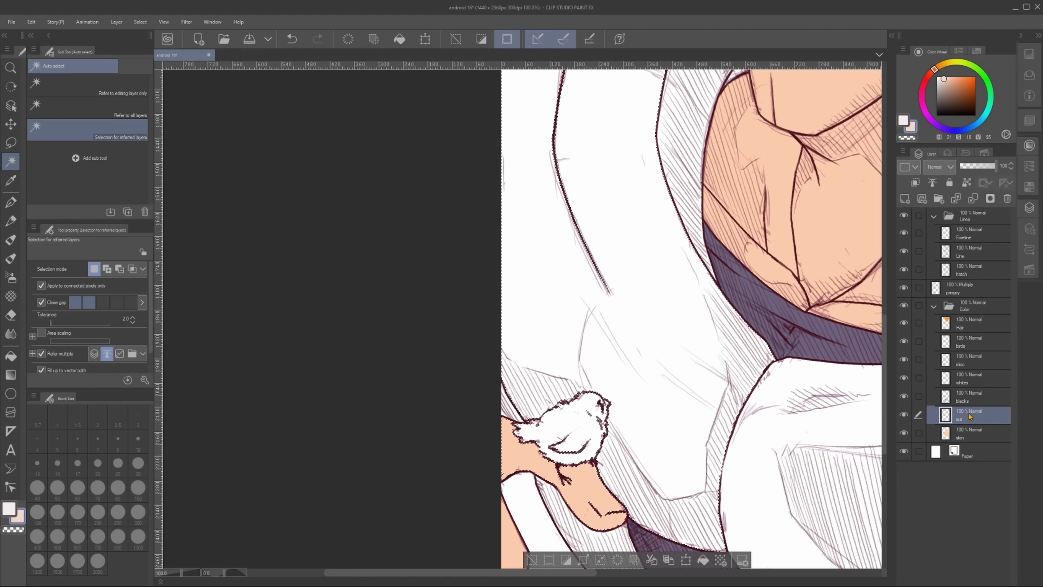
{"action": "key", "text": "p"}
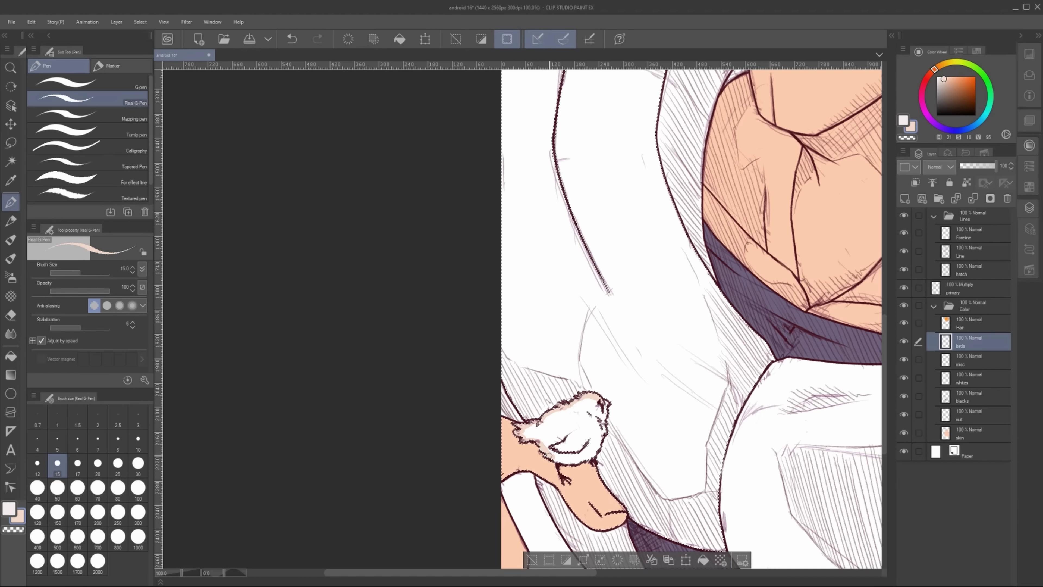
{"action": "key", "text": "w"}
{"action": "key", "text": "ctrl+d"}
{"action": "scroll", "coordinate": [656, 328], "scroll_direction": "down", "scroll_amount": 1}
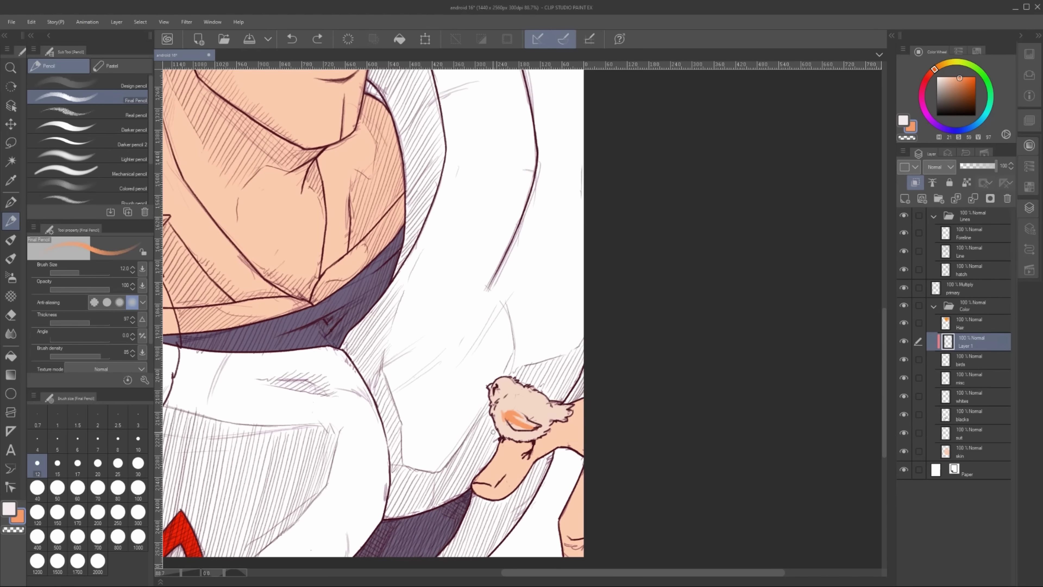
Paint orange plumage on the small bird's wing and back on clipped Layer 1 with the Final Pencil at size 12
{"action": "left_click_drag", "start_coordinate": [504, 415], "coordinate": [521, 441]}
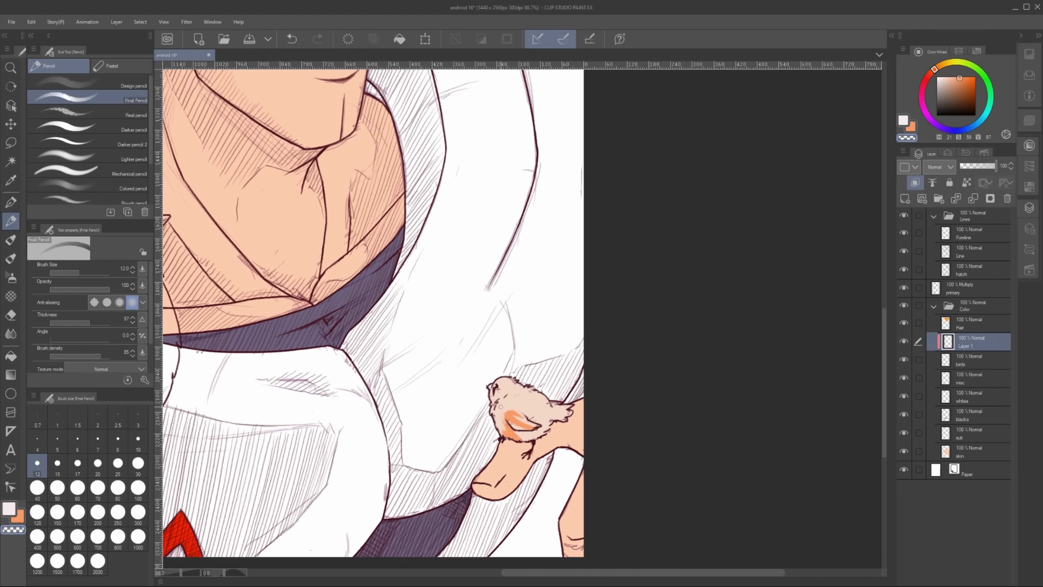
{"action": "left_click_drag", "start_coordinate": [500, 406], "coordinate": [488, 399]}
{"action": "key", "text": "x"}
{"action": "key", "text": "x"}
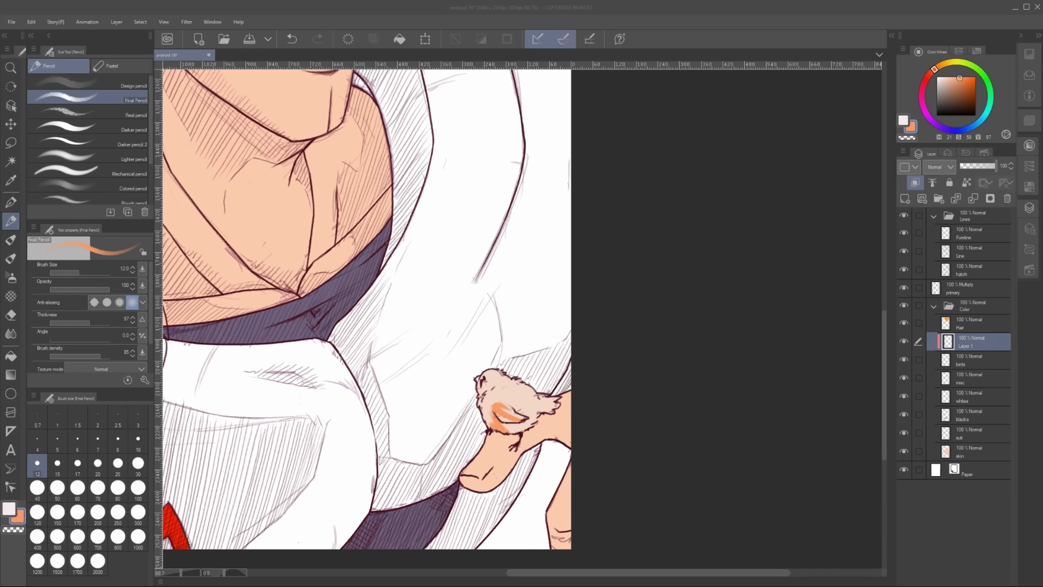
{"action": "mouse_move", "coordinate": [522, 400]}
{"action": "left_mouse_down"}
{"action": "mouse_move", "coordinate": [496, 382]}
{"action": "mouse_move", "coordinate": [485, 399]}
{"action": "mouse_move", "coordinate": [489, 378]}
{"action": "mouse_move", "coordinate": [513, 382]}
{"action": "mouse_move", "coordinate": [490, 384]}
{"action": "mouse_move", "coordinate": [494, 408]}
{"action": "mouse_move", "coordinate": [493, 395]}
{"action": "left_mouse_up"}
{"action": "key", "text": "p"}
{"action": "key", "text": "p"}
{"action": "key", "text": "x"}
Add white highlights to the small bird's wing and breast, mirroring the canvas view while painting
{"action": "left_click", "coordinate": [445, 380], "text": "alt"}
{"action": "key", "text": "h"}
{"action": "key", "text": "h"}
{"action": "left_click_drag", "start_coordinate": [583, 351], "coordinate": [607, 354]}
{"action": "key", "text": "h"}
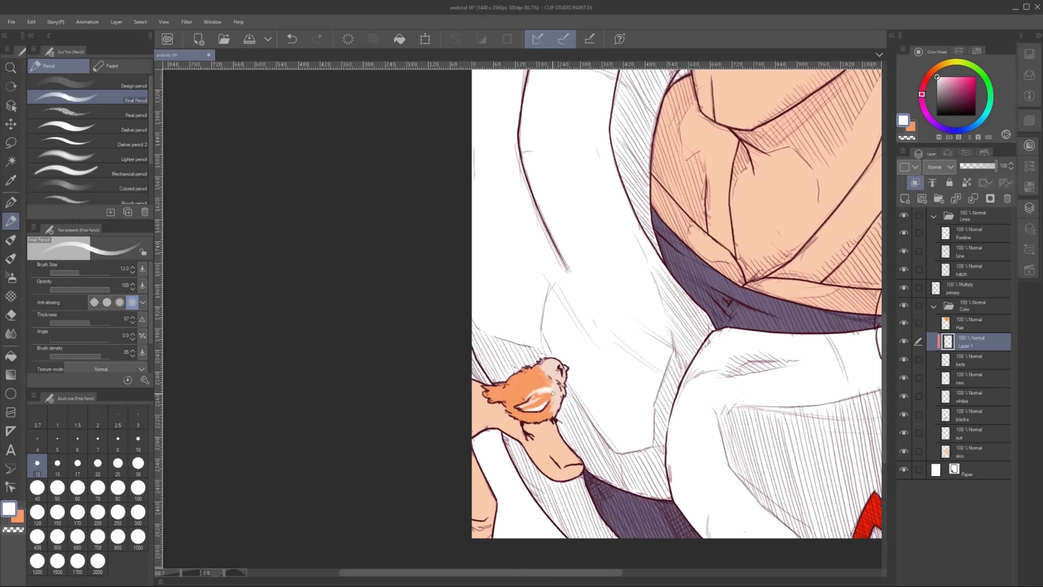
{"action": "left_click_drag", "start_coordinate": [552, 390], "coordinate": [560, 380]}
Tint the small bird's head with a pale blue-grey
{"action": "key", "text": "c"}
{"action": "key", "text": "c"}
{"action": "left_click", "coordinate": [974, 126]}
{"action": "left_click", "coordinate": [941, 80]}
{"action": "left_click", "coordinate": [549, 364], "text": "alt"}
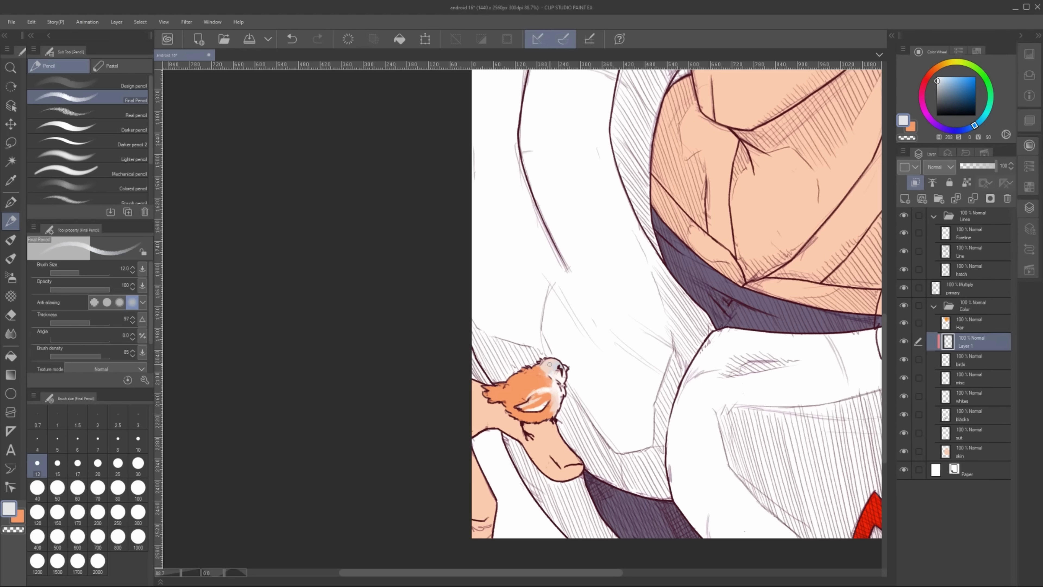
Paint a deeper orange along the small bird's wing, and choose a light peach colour for its highlights
{"action": "left_click", "coordinate": [939, 65]}
{"action": "left_click", "coordinate": [964, 81]}
{"action": "left_click_drag", "start_coordinate": [964, 81], "coordinate": [975, 85]}
{"action": "mouse_move", "coordinate": [522, 409]}
{"action": "left_mouse_down"}
{"action": "mouse_move", "coordinate": [547, 400]}
{"action": "mouse_move", "coordinate": [525, 417]}
{"action": "mouse_move", "coordinate": [536, 419]}
{"action": "left_mouse_up"}
{"action": "left_click", "coordinate": [947, 79]}
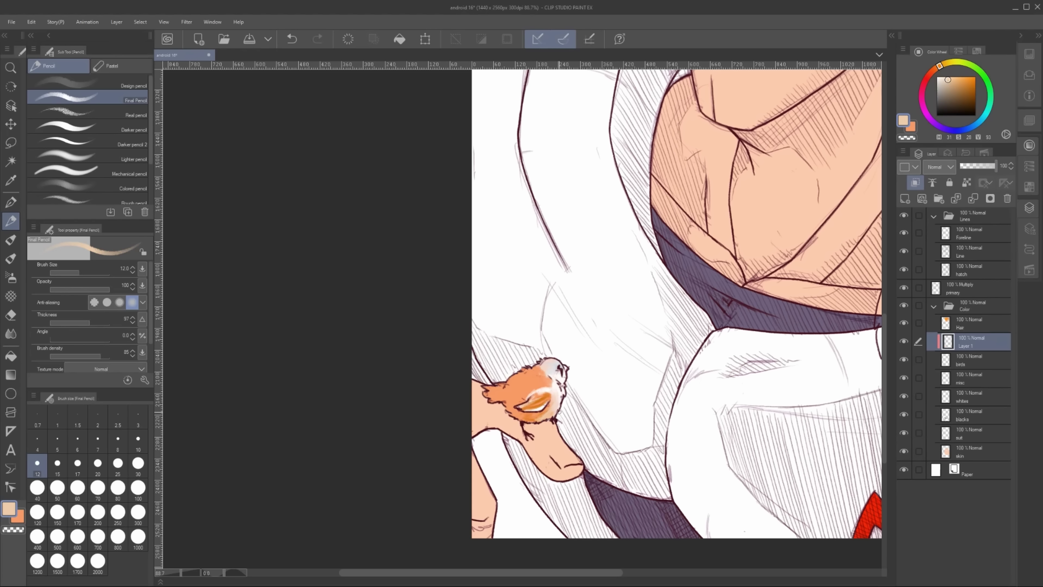
Blend sampled orange tones across the small bird's back, belly and tail
{"action": "left_click", "coordinate": [529, 395], "text": "alt"}
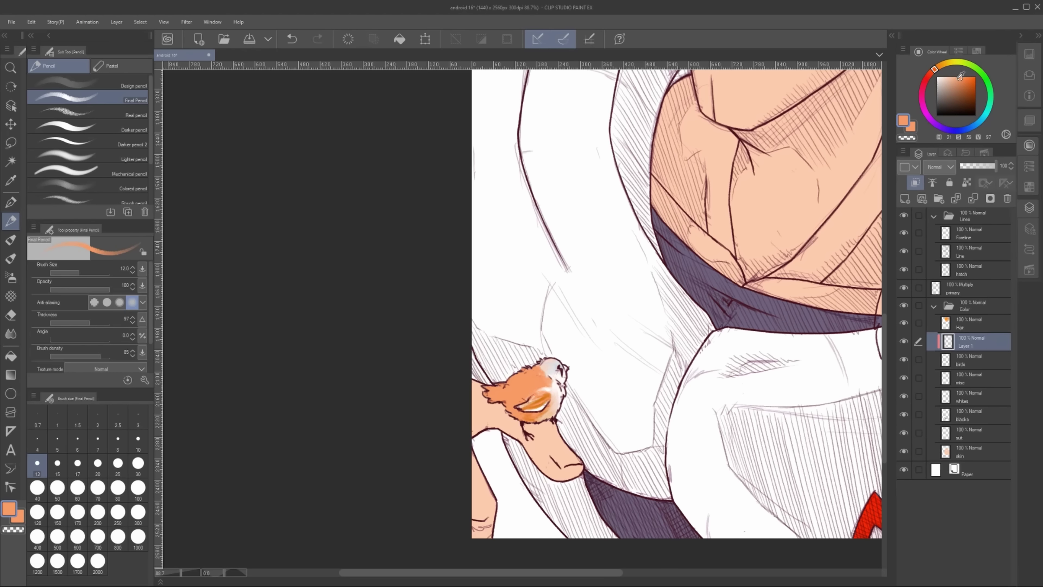
{"action": "left_click", "coordinate": [541, 385], "text": "alt"}
{"action": "left_click", "coordinate": [536, 384], "text": "alt"}
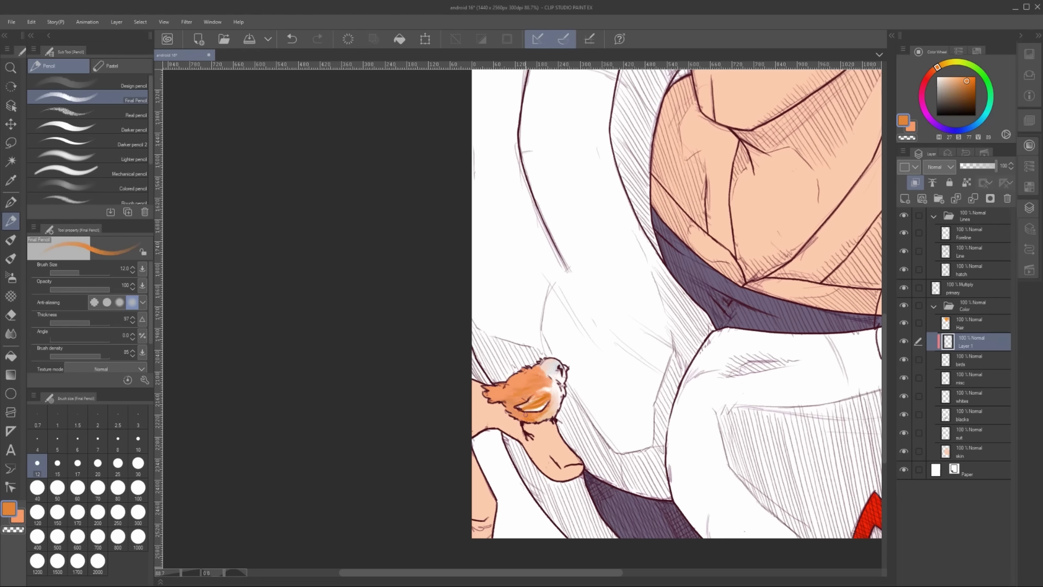
{"action": "left_click", "coordinate": [545, 399], "text": "alt"}
{"action": "left_click_drag", "start_coordinate": [503, 403], "coordinate": [523, 415]}
{"action": "mouse_move", "coordinate": [532, 419]}
{"action": "left_mouse_down"}
{"action": "mouse_move", "coordinate": [569, 379]}
{"action": "mouse_move", "coordinate": [491, 400]}
{"action": "left_mouse_up"}
{"action": "mouse_move", "coordinate": [507, 388]}
{"action": "left_mouse_down"}
{"action": "mouse_move", "coordinate": [491, 394]}
{"action": "mouse_move", "coordinate": [548, 382]}
{"action": "mouse_move", "coordinate": [490, 389]}
{"action": "left_mouse_up"}
Add yellow-orange highlights to the small bird's back and tail with the pencil at size 10, sampling nearby shades
{"action": "left_click", "coordinate": [523, 377], "text": "alt"}
{"action": "left_click", "coordinate": [942, 64]}
{"action": "left_click", "coordinate": [957, 77]}
{"action": "key", "text": "["}
{"action": "mouse_move", "coordinate": [512, 388]}
{"action": "left_mouse_down"}
{"action": "mouse_move", "coordinate": [498, 393]}
{"action": "mouse_move", "coordinate": [531, 371]}
{"action": "left_mouse_up"}
{"action": "mouse_move", "coordinate": [537, 376]}
{"action": "left_mouse_down"}
{"action": "mouse_move", "coordinate": [516, 395]}
{"action": "mouse_move", "coordinate": [543, 373]}
{"action": "left_mouse_up"}
{"action": "left_click_drag", "start_coordinate": [494, 392], "coordinate": [504, 398]}
{"action": "left_click", "coordinate": [505, 405], "text": "alt"}
{"action": "left_click", "coordinate": [512, 408], "text": "alt"}
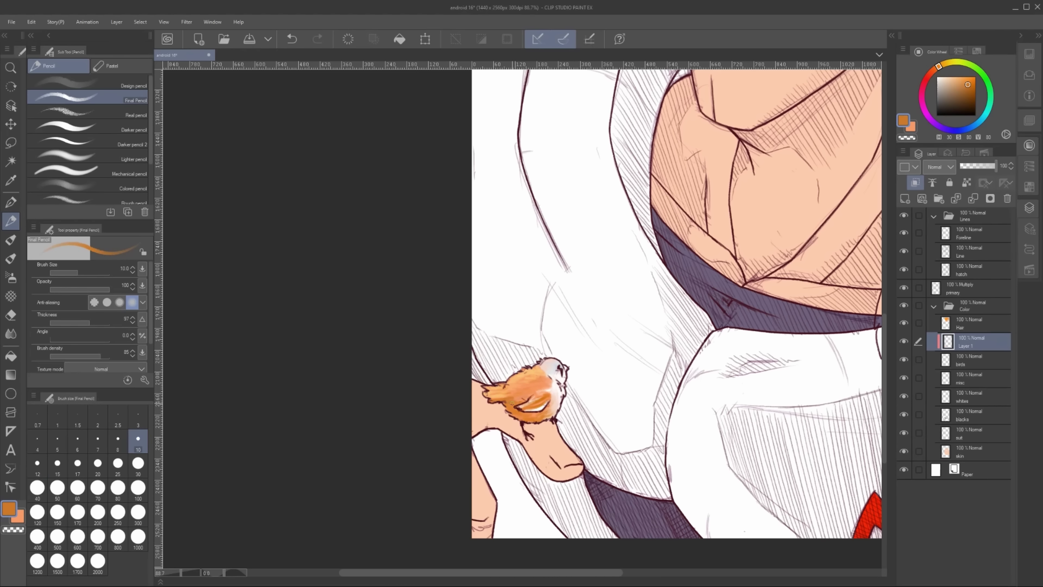
Draw fine off-white feather strokes at the back of the small bird's head with the pencil at size 5
{"action": "left_click", "coordinate": [950, 81]}
{"action": "left_click", "coordinate": [952, 78]}
{"action": "key", "text": "bracketleft"}
{"action": "key", "text": "bracketleft"}
{"action": "key", "text": "bracketleft"}
{"action": "key", "text": "bracketleft"}
{"action": "left_click", "coordinate": [551, 374], "text": "alt"}
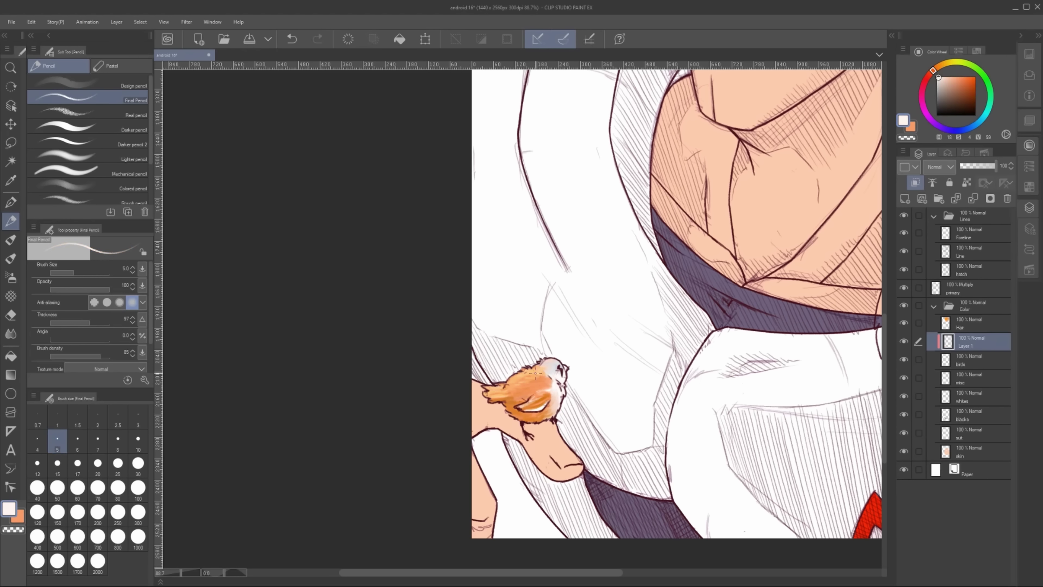
{"action": "left_click_drag", "start_coordinate": [546, 368], "coordinate": [530, 374]}
Outline the bird behind the man's shoulder in violet-blue on Layer 1 with the Real G-Pen at size 15
{"action": "scroll", "coordinate": [564, 373], "scroll_direction": "down", "scroll_amount": 2}
{"action": "scroll", "coordinate": [583, 346], "scroll_direction": "up", "scroll_amount": 1}
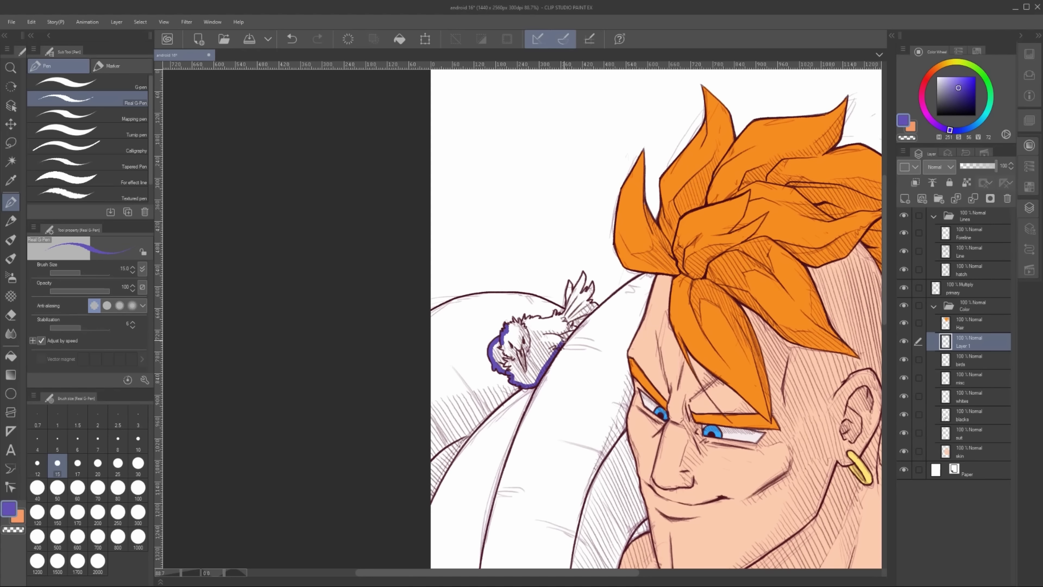
{"action": "mouse_move", "coordinate": [569, 333]}
{"action": "left_mouse_down"}
{"action": "mouse_move", "coordinate": [587, 302]}
{"action": "mouse_move", "coordinate": [572, 288]}
{"action": "mouse_move", "coordinate": [591, 288]}
{"action": "mouse_move", "coordinate": [581, 313]}
{"action": "mouse_move", "coordinate": [510, 329]}
{"action": "left_mouse_up"}
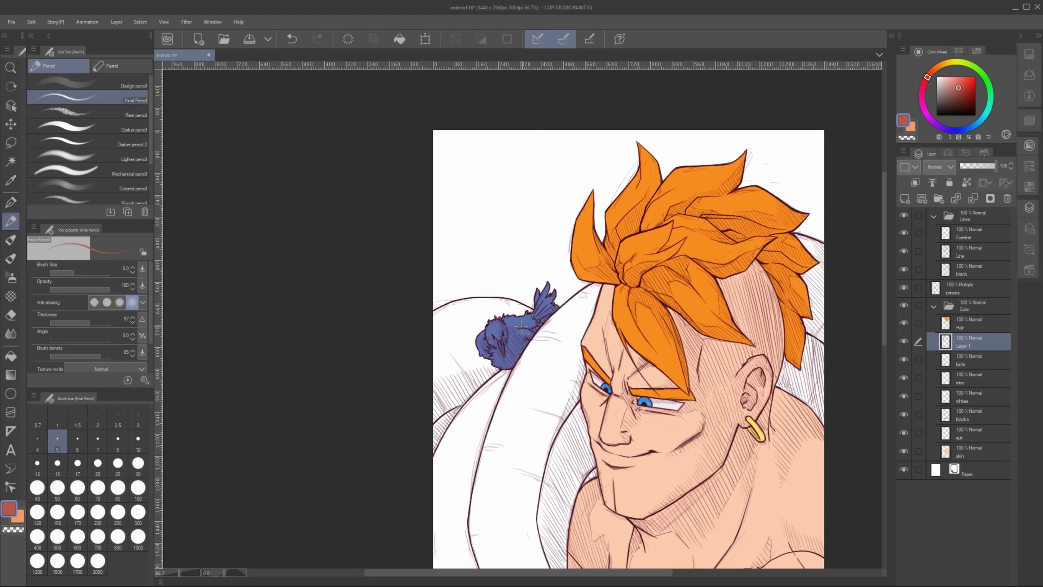
Add light blue and teal strokes to the head and body of the dark blue bird behind the shoulder
{"action": "left_click", "coordinate": [968, 128]}
{"action": "left_click", "coordinate": [952, 84]}
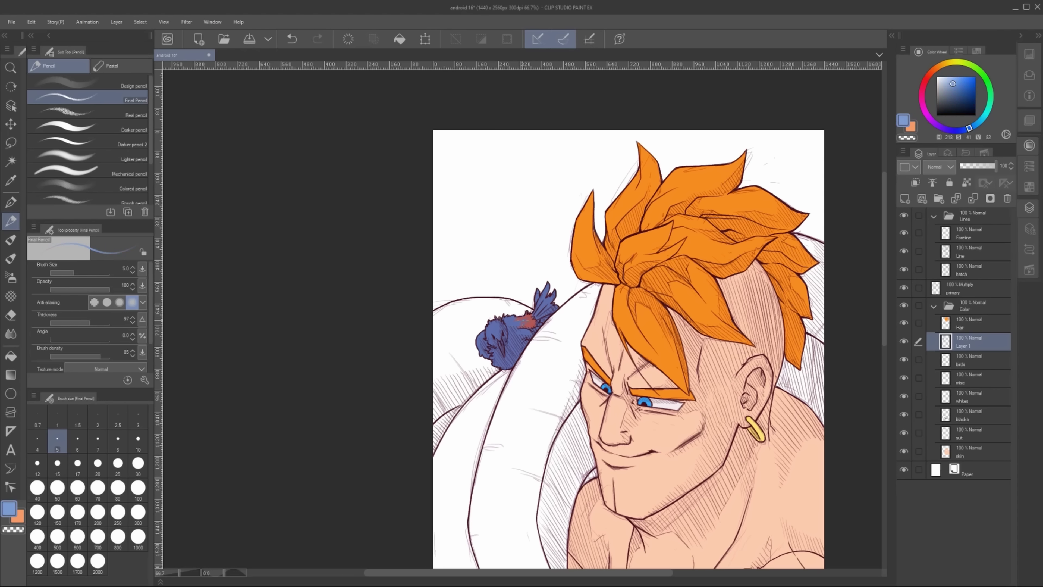
{"action": "mouse_move", "coordinate": [509, 341]}
{"action": "left_mouse_down"}
{"action": "mouse_move", "coordinate": [513, 318]}
{"action": "mouse_move", "coordinate": [532, 333]}
{"action": "mouse_move", "coordinate": [500, 337]}
{"action": "left_mouse_up"}
{"action": "left_click", "coordinate": [976, 124]}
{"action": "left_click", "coordinate": [959, 87]}
{"action": "left_click", "coordinate": [980, 121]}
{"action": "left_click", "coordinate": [503, 349], "text": "alt"}
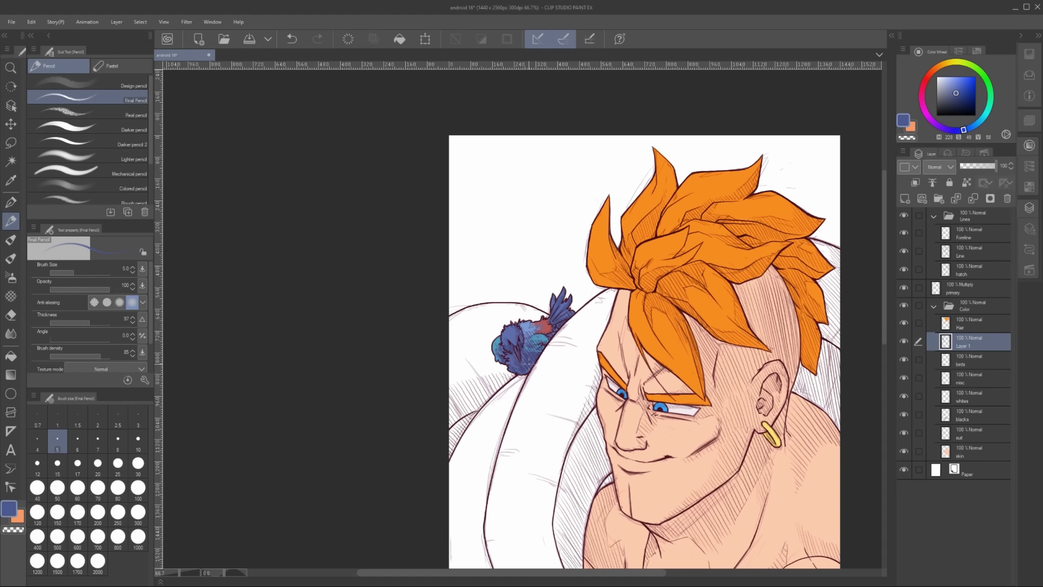
Add sampled blue strokes to the dark blue bird's breast and muted lavender ones near its neck, undoing the last stroke
{"action": "left_click", "coordinate": [515, 355], "text": "alt"}
{"action": "left_click_drag", "start_coordinate": [517, 345], "coordinate": [519, 361]}
{"action": "left_click", "coordinate": [940, 85]}
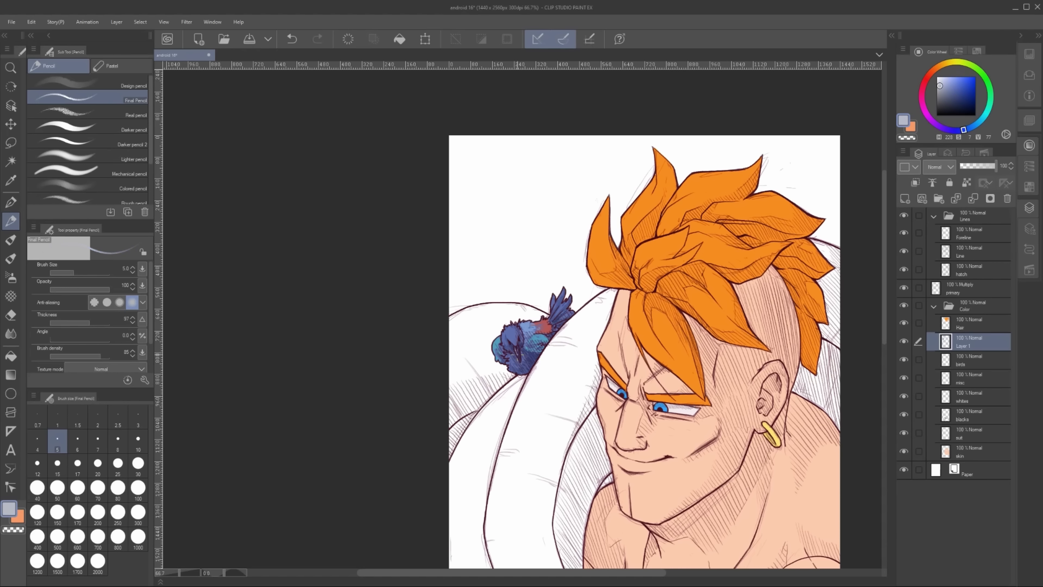
{"action": "left_click_drag", "start_coordinate": [517, 324], "coordinate": [535, 329]}
{"action": "left_click", "coordinate": [551, 321], "text": "alt"}
{"action": "key", "text": "ctrl+z"}
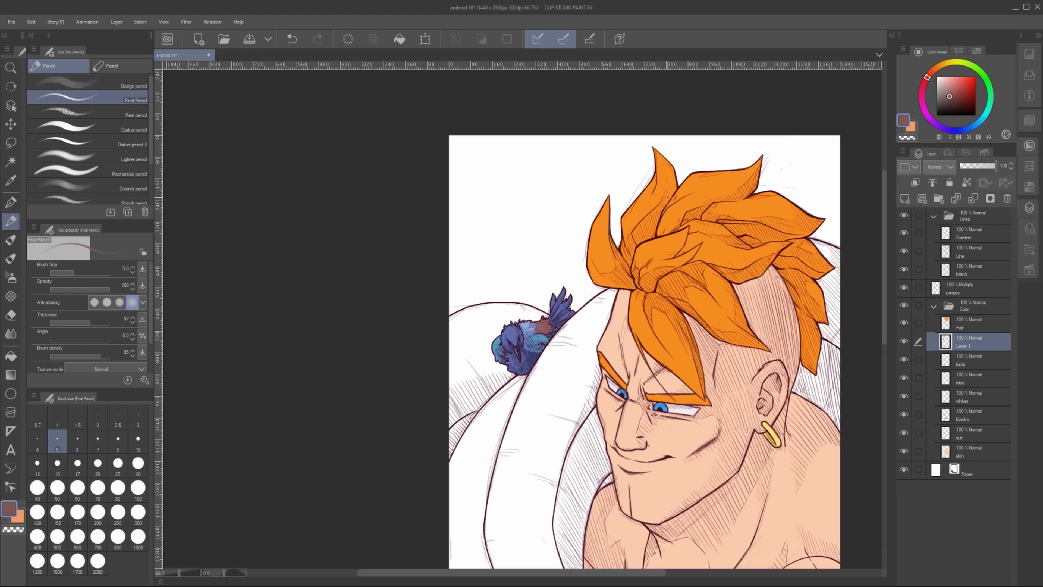
Blend sampled teal, blue and reddish-brown tones across the dark blue bird's back and breast
{"action": "left_click", "coordinate": [533, 320], "text": "alt"}
{"action": "left_click", "coordinate": [545, 331], "text": "alt"}
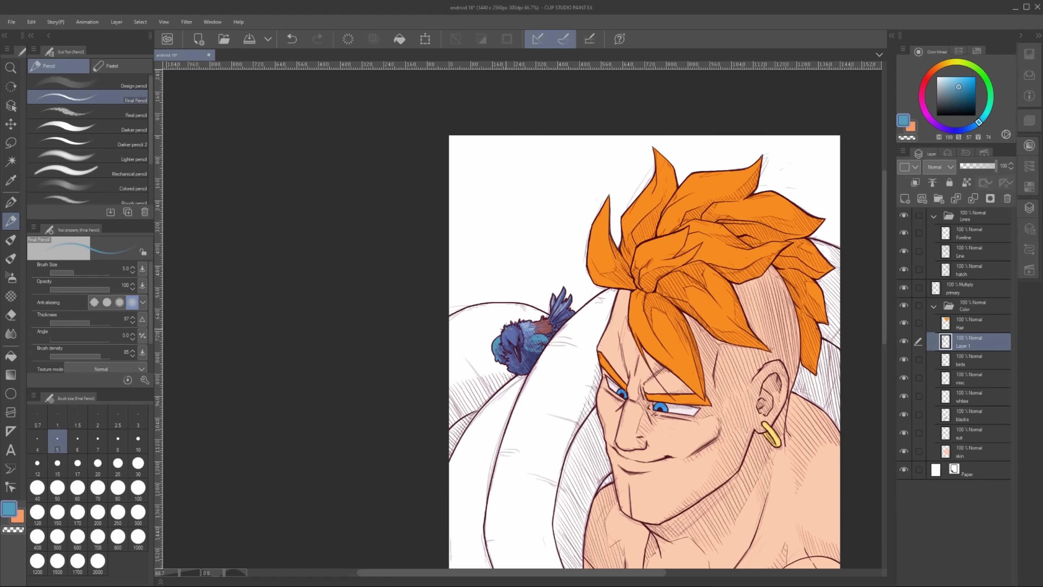
{"action": "left_click", "coordinate": [526, 370], "text": "alt"}
{"action": "mouse_move", "coordinate": [523, 350]}
{"action": "left_mouse_down"}
{"action": "mouse_move", "coordinate": [545, 337]}
{"action": "mouse_move", "coordinate": [538, 344]}
{"action": "left_mouse_up"}
{"action": "left_click", "coordinate": [539, 351], "text": "alt"}
{"action": "key", "text": "m"}
{"action": "key", "text": "alt+Delete"}
{"action": "key", "text": "ctrl+d"}
{"action": "key", "text": "p"}
{"action": "left_click", "coordinate": [541, 348], "text": "alt"}
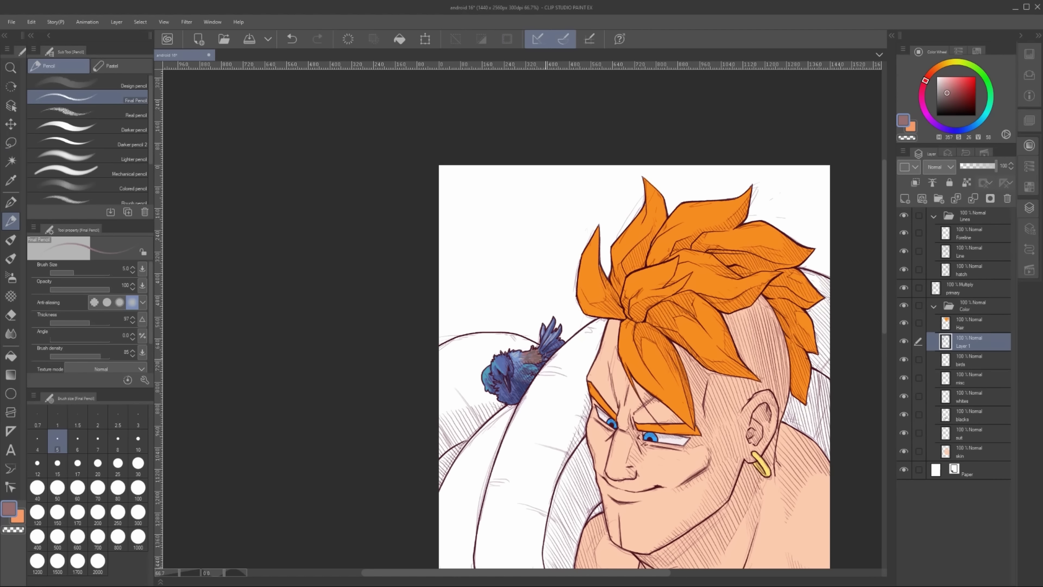
{"action": "left_click", "coordinate": [520, 355], "text": "alt"}
Brighten the large blue bird's pale breast shading on clipped Layer 1 with a luminosity adjustment, and sample white for it
{"action": "scroll", "coordinate": [634, 371], "scroll_direction": "down", "scroll_amount": 2}
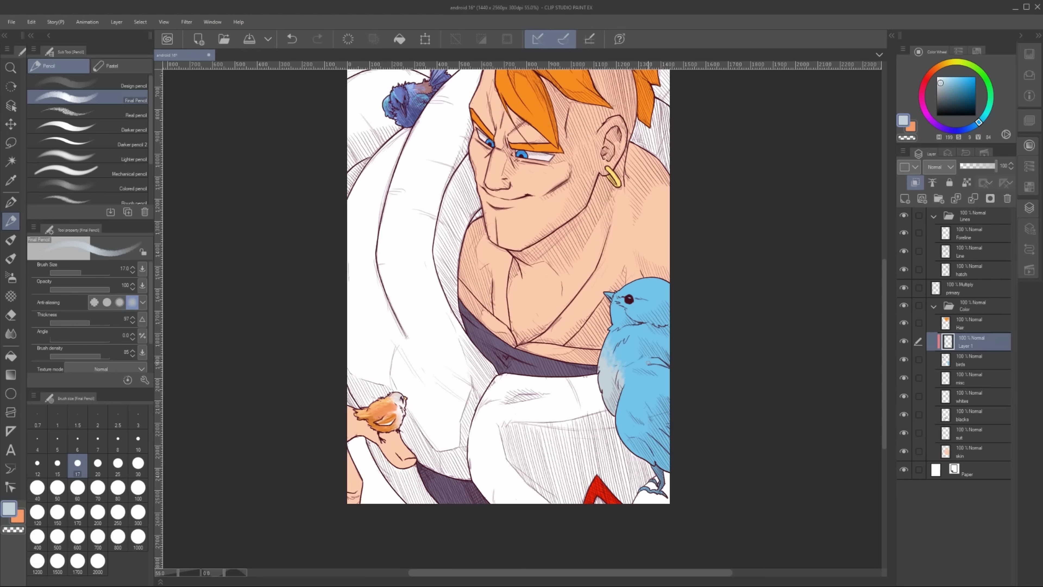
{"action": "left_click_drag", "start_coordinate": [680, 301], "coordinate": [670, 303]}
{"action": "key", "text": "ctrl+u"}
{"action": "left_click_drag", "start_coordinate": [868, 318], "coordinate": [899, 318]}
{"action": "left_click", "coordinate": [1012, 266]}
{"action": "left_click", "coordinate": [594, 388], "text": "alt"}
{"action": "left_click", "coordinate": [594, 387], "text": "alt"}
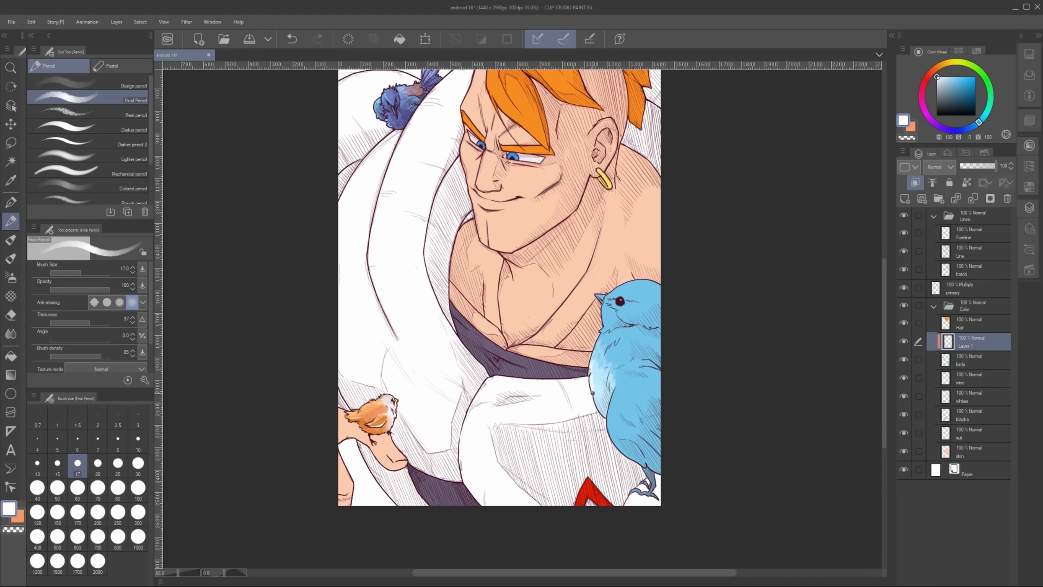
Shade the large bird's face, breast and side with a deeper blue
{"action": "left_click", "coordinate": [608, 319], "text": "alt"}
{"action": "left_click", "coordinate": [962, 85]}
{"action": "mouse_move", "coordinate": [619, 295]}
{"action": "left_mouse_down"}
{"action": "mouse_move", "coordinate": [626, 319]}
{"action": "mouse_move", "coordinate": [659, 327]}
{"action": "mouse_move", "coordinate": [624, 327]}
{"action": "mouse_move", "coordinate": [609, 351]}
{"action": "left_mouse_up"}
{"action": "mouse_move", "coordinate": [630, 338]}
{"action": "left_mouse_down"}
{"action": "mouse_move", "coordinate": [614, 349]}
{"action": "mouse_move", "coordinate": [632, 349]}
{"action": "left_mouse_up"}
{"action": "mouse_move", "coordinate": [631, 335]}
{"action": "left_mouse_down"}
{"action": "mouse_move", "coordinate": [606, 330]}
{"action": "mouse_move", "coordinate": [660, 364]}
{"action": "left_mouse_up"}
{"action": "left_click_drag", "start_coordinate": [638, 358], "coordinate": [659, 329]}
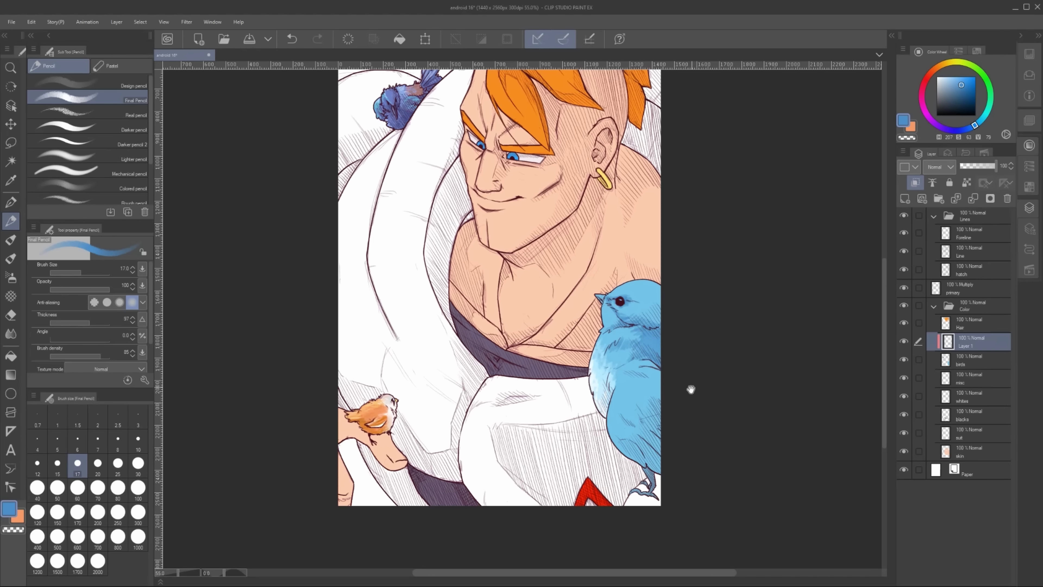
Block in the large bird's wing with medium blue, and darken its head with the same colour
{"action": "left_click_drag", "start_coordinate": [691, 390], "coordinate": [678, 374]}
{"action": "mouse_move", "coordinate": [646, 354]}
{"action": "left_mouse_down"}
{"action": "mouse_move", "coordinate": [607, 375]}
{"action": "mouse_move", "coordinate": [595, 410]}
{"action": "left_mouse_up"}
{"action": "key", "text": "p"}
{"action": "key", "text": "p"}
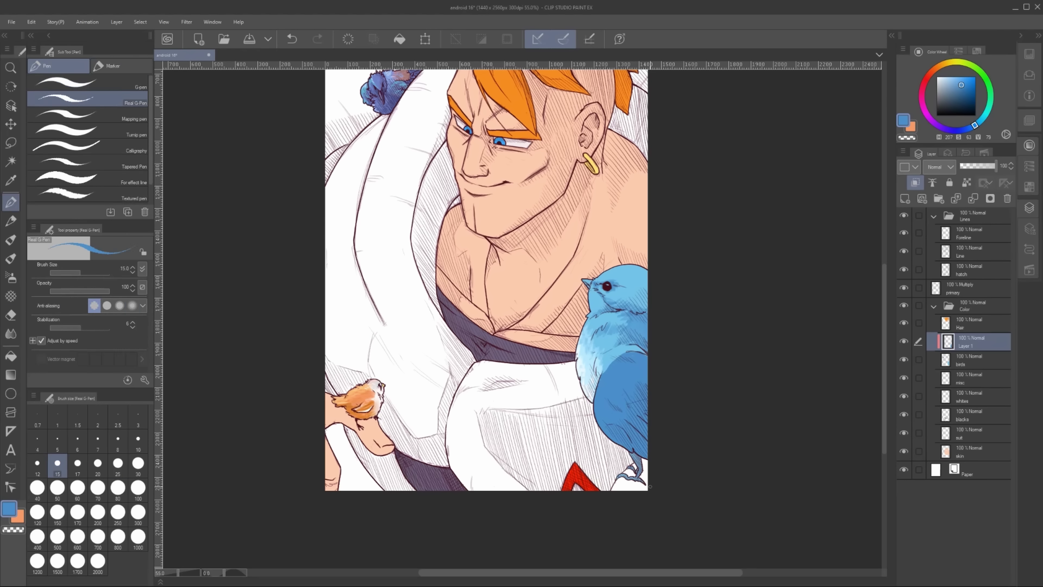
{"action": "left_click_drag", "start_coordinate": [645, 278], "coordinate": [630, 296]}
{"action": "mouse_move", "coordinate": [648, 297]}
{"action": "left_mouse_down"}
{"action": "mouse_move", "coordinate": [629, 308]}
{"action": "mouse_move", "coordinate": [608, 283]}
{"action": "left_mouse_up"}
Add pale blue feather strokes to the large bird's breast
{"action": "key", "text": "c"}
{"action": "left_click", "coordinate": [944, 77]}
{"action": "left_click_drag", "start_coordinate": [607, 328], "coordinate": [590, 306]}
Paint brighter royal blue feather strokes on the large bird's wing, and check the result in the mirrored view
{"action": "left_click", "coordinate": [969, 127]}
{"action": "left_click", "coordinate": [968, 83]}
{"action": "mouse_move", "coordinate": [618, 396]}
{"action": "left_mouse_down"}
{"action": "mouse_move", "coordinate": [590, 378]}
{"action": "mouse_move", "coordinate": [603, 399]}
{"action": "mouse_move", "coordinate": [613, 378]}
{"action": "left_mouse_up"}
{"action": "left_click_drag", "start_coordinate": [633, 384], "coordinate": [615, 359]}
{"action": "left_click", "coordinate": [604, 373], "text": "alt"}
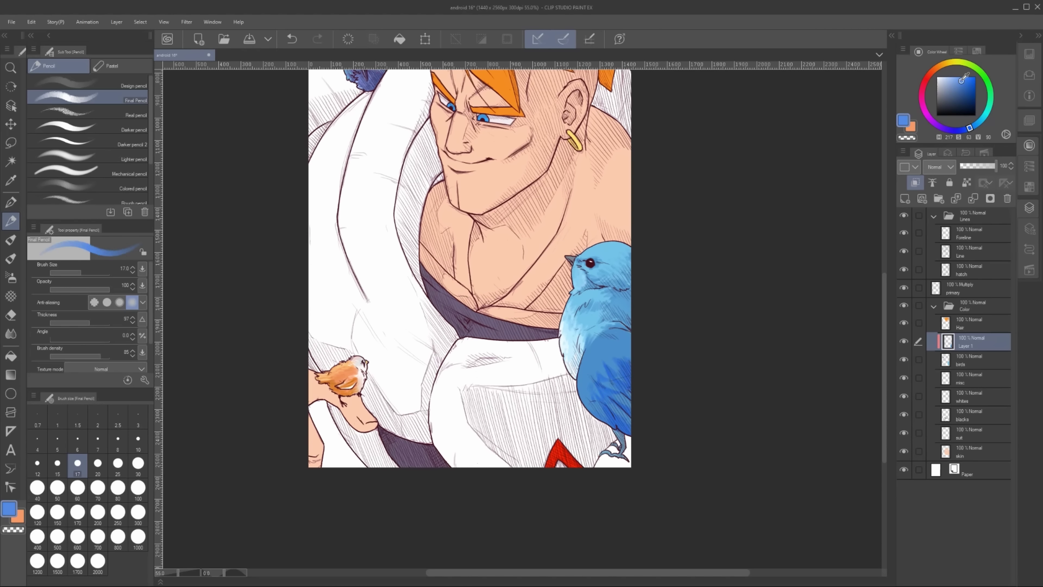
{"action": "mouse_move", "coordinate": [628, 403]}
{"action": "left_mouse_down"}
{"action": "mouse_move", "coordinate": [603, 384]}
{"action": "mouse_move", "coordinate": [589, 346]}
{"action": "mouse_move", "coordinate": [599, 351]}
{"action": "left_mouse_up"}
{"action": "left_click_drag", "start_coordinate": [585, 365], "coordinate": [590, 348]}
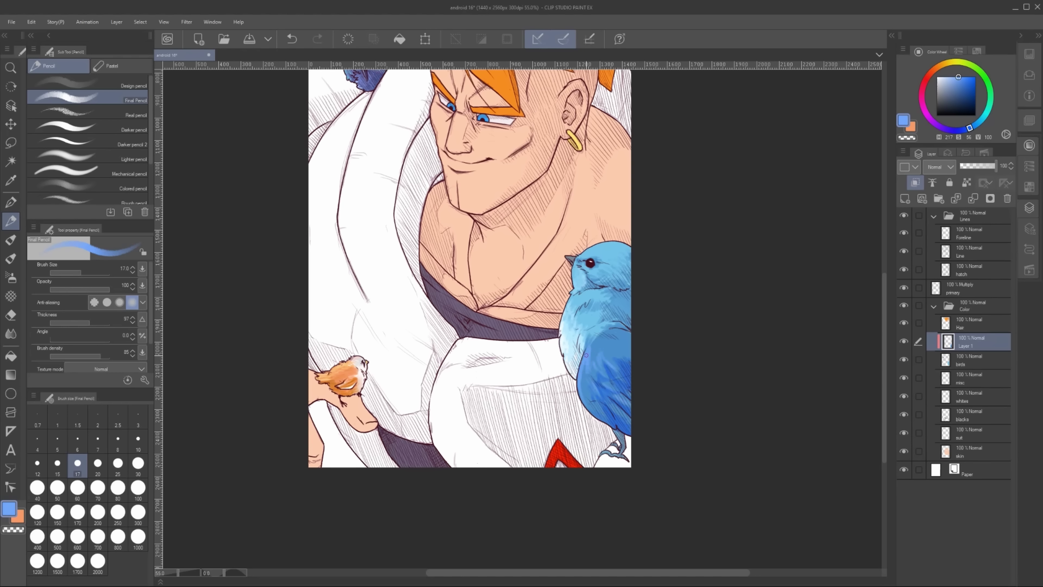
{"action": "key", "text": "h"}
{"action": "key", "text": "h"}
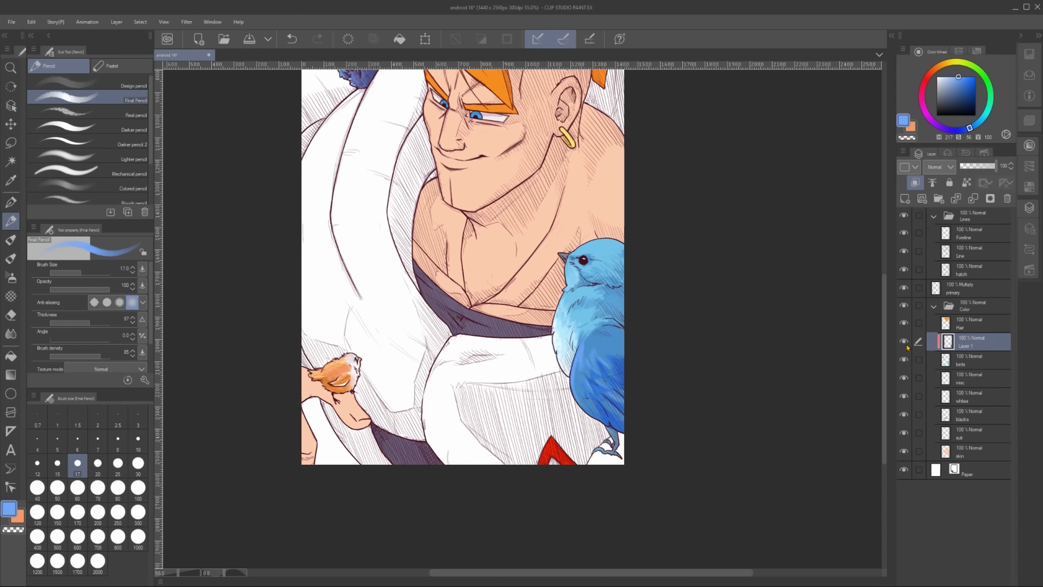
Sample blues from the large bird's wing and blend more medium blue feather strokes into it
{"action": "left_click", "coordinate": [593, 331], "text": "alt"}
{"action": "left_click", "coordinate": [598, 352], "text": "alt"}
{"action": "left_click_drag", "start_coordinate": [584, 345], "coordinate": [575, 362]}
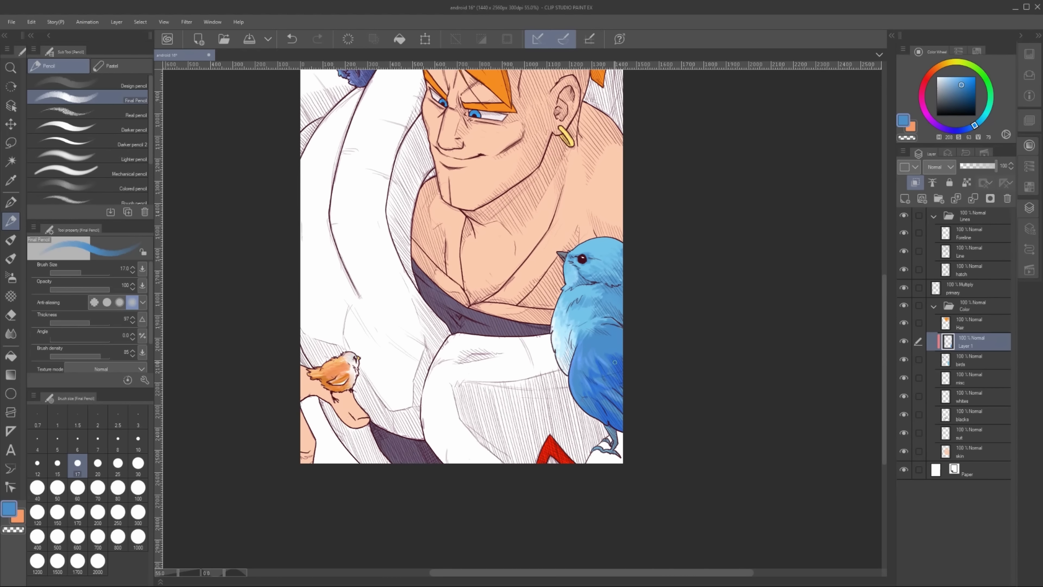
Airbrush a soft cyan glow over the upper part of the large bird's wing
{"action": "left_click", "coordinate": [985, 115]}
{"action": "left_click", "coordinate": [964, 82]}
{"action": "mouse_move", "coordinate": [594, 405]}
{"action": "left_mouse_down"}
{"action": "mouse_move", "coordinate": [601, 422]}
{"action": "mouse_move", "coordinate": [615, 412]}
{"action": "left_mouse_up"}
{"action": "key", "text": "ctrl+z"}
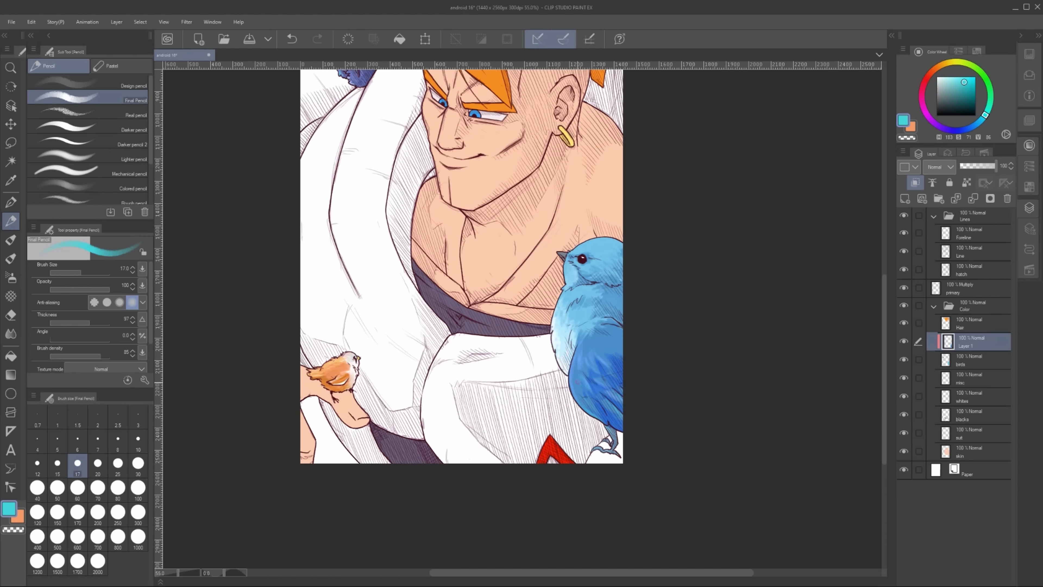
{"action": "key", "text": "b"}
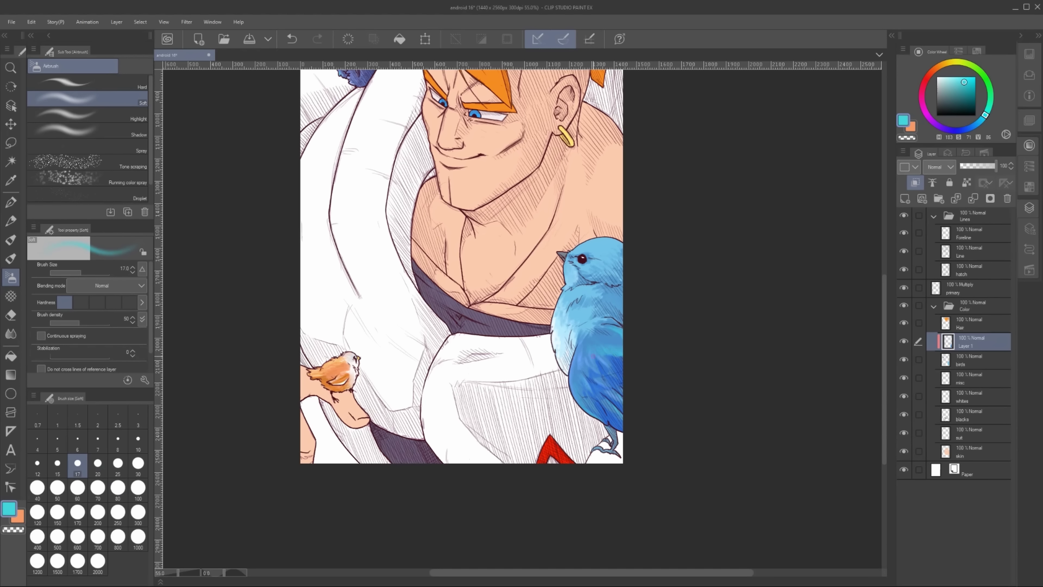
{"action": "scroll", "coordinate": [595, 328], "scroll_direction": "up", "scroll_amount": 2}
{"action": "left_click_drag", "start_coordinate": [595, 328], "coordinate": [614, 351]}
Merge the painted feather layer, Layer 1, down into the birds layer
{"action": "key", "text": "p"}
{"action": "left_click", "coordinate": [583, 295], "text": "alt"}
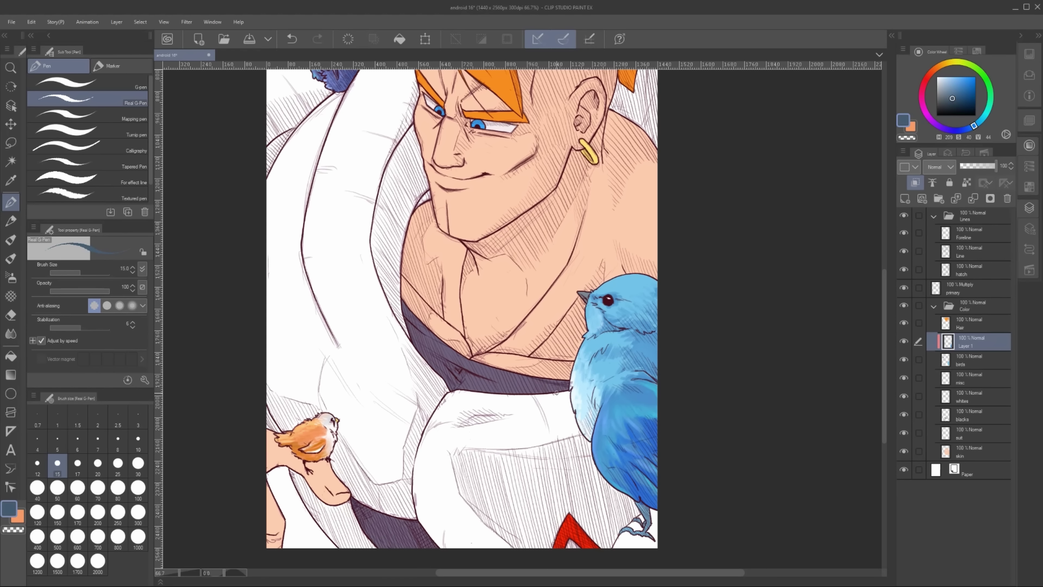
{"action": "key", "text": "["}
{"action": "key", "text": "["}
{"action": "scroll", "coordinate": [588, 271], "scroll_direction": "down", "scroll_amount": 3}
{"action": "key", "text": "ctrl+e"}
Select everything outside the areas already coloured in the Color folder
{"action": "left_click", "coordinate": [977, 252]}
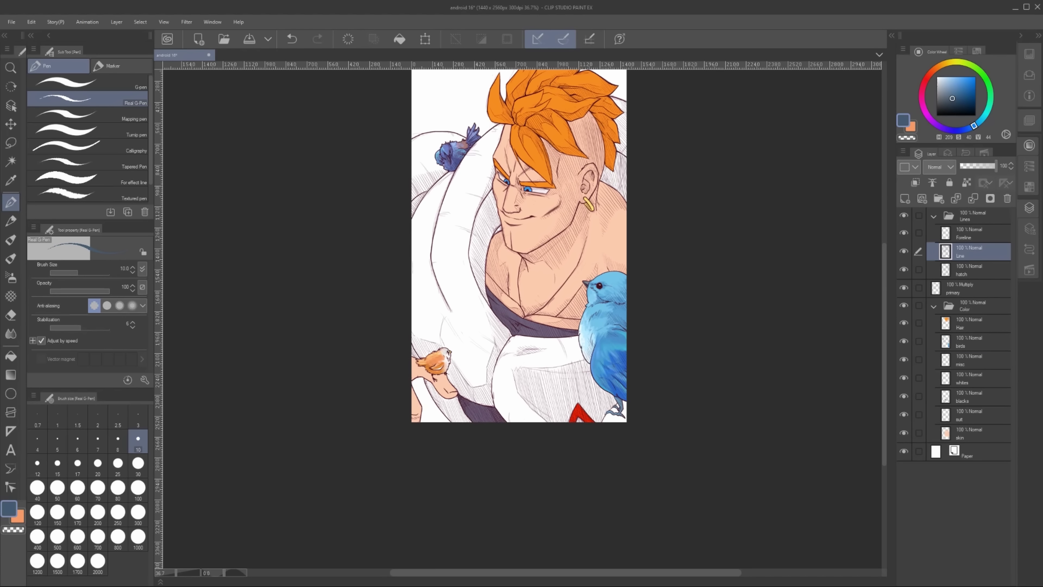
{"action": "key", "text": "w"}
{"action": "left_click", "coordinate": [949, 306], "text": "ctrl"}
{"action": "key", "text": "ctrl+shift+i"}
{"action": "scroll", "coordinate": [497, 345], "scroll_direction": "up", "scroll_amount": 1}
{"action": "left_click_drag", "start_coordinate": [497, 346], "coordinate": [483, 359]}
On the suit layer, outline the suit's edges in green with the Real G-Pen and fill the enclosed areas
{"action": "left_click", "coordinate": [975, 415]}
{"action": "left_click", "coordinate": [978, 70]}
{"action": "left_click", "coordinate": [955, 85]}
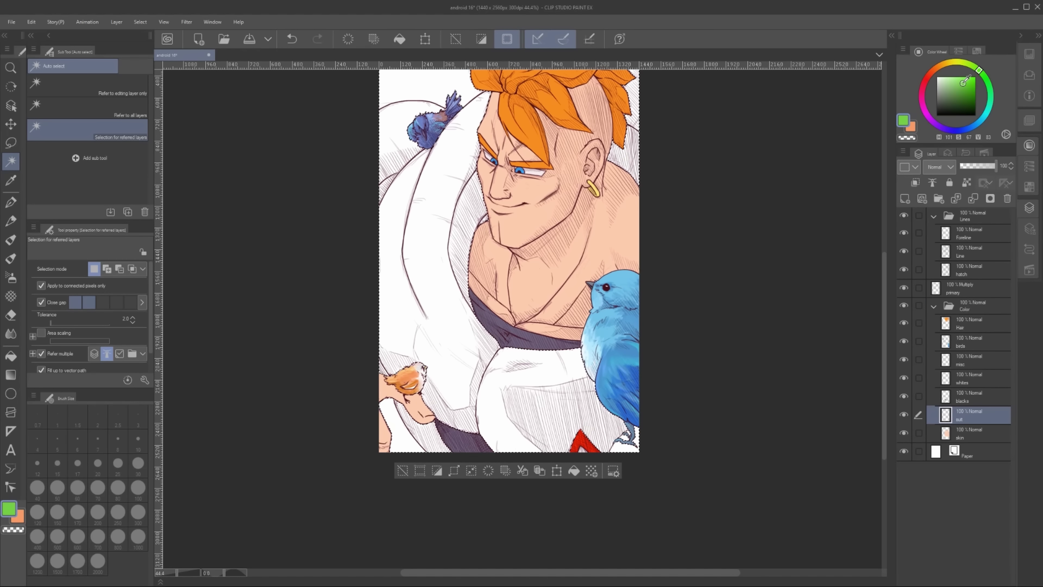
{"action": "left_click_drag", "start_coordinate": [954, 86], "coordinate": [954, 85]}
{"action": "key", "text": "p"}
{"action": "left_click_drag", "start_coordinate": [654, 309], "coordinate": [767, 523]}
{"action": "key", "text": "]"}
{"action": "key", "text": "]"}
{"action": "key", "text": "]"}
{"action": "key", "text": "]"}
{"action": "left_click_drag", "start_coordinate": [493, 324], "coordinate": [557, 322]}
{"action": "left_click_drag", "start_coordinate": [559, 322], "coordinate": [561, 302]}
{"action": "mouse_move", "coordinate": [567, 313]}
{"action": "left_mouse_down"}
{"action": "mouse_move", "coordinate": [599, 287]}
{"action": "mouse_move", "coordinate": [585, 299]}
{"action": "left_mouse_up"}
{"action": "left_click_drag", "start_coordinate": [596, 349], "coordinate": [598, 199]}
{"action": "left_click_drag", "start_coordinate": [497, 396], "coordinate": [542, 491]}
{"action": "mouse_move", "coordinate": [785, 332]}
{"action": "left_mouse_down"}
{"action": "mouse_move", "coordinate": [763, 312]}
{"action": "mouse_move", "coordinate": [752, 402]}
{"action": "left_mouse_up"}
{"action": "left_click_drag", "start_coordinate": [599, 423], "coordinate": [588, 322]}
{"action": "key", "text": "g"}
{"action": "left_click", "coordinate": [636, 402]}
Fill the suit's remaining area behind the head with green, clear the selection and touch up leftover gaps
{"action": "key", "text": "p"}
{"action": "left_click_drag", "start_coordinate": [789, 196], "coordinate": [755, 401]}
{"action": "key", "text": "g"}
{"action": "left_click", "coordinate": [672, 292]}
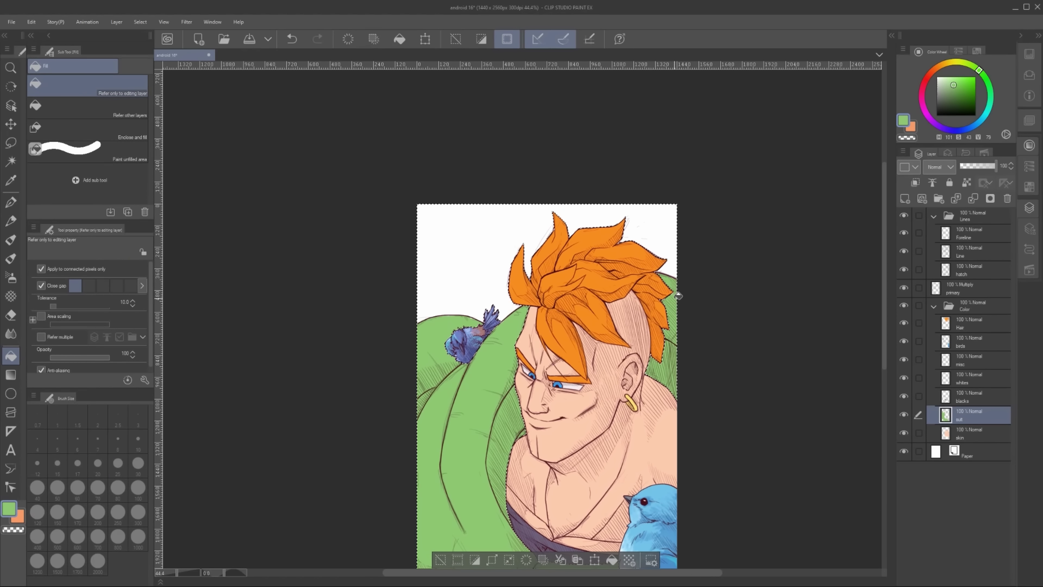
{"action": "key", "text": "ctrl+d"}
{"action": "key", "text": "p"}
{"action": "left_click_drag", "start_coordinate": [470, 317], "coordinate": [489, 195]}
{"action": "left_click_drag", "start_coordinate": [438, 465], "coordinate": [443, 453]}
{"action": "scroll", "coordinate": [515, 407], "scroll_direction": "down", "scroll_amount": 5}
{"action": "left_click_drag", "start_coordinate": [614, 463], "coordinate": [566, 464]}
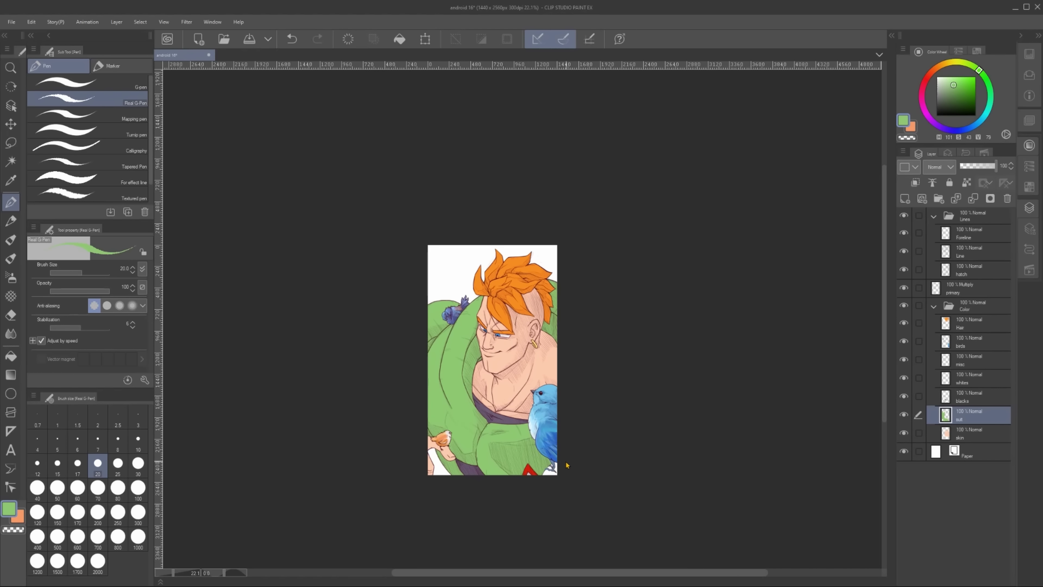
Adjust the suit layer's hue, saturation and luminosity to a lighter yellow-green
{"action": "key", "text": "ctrl+u"}
{"action": "left_click_drag", "start_coordinate": [868, 283], "coordinate": [875, 277]}
{"action": "left_click_drag", "start_coordinate": [869, 320], "coordinate": [878, 320]}
{"action": "left_click_drag", "start_coordinate": [873, 286], "coordinate": [859, 288]}
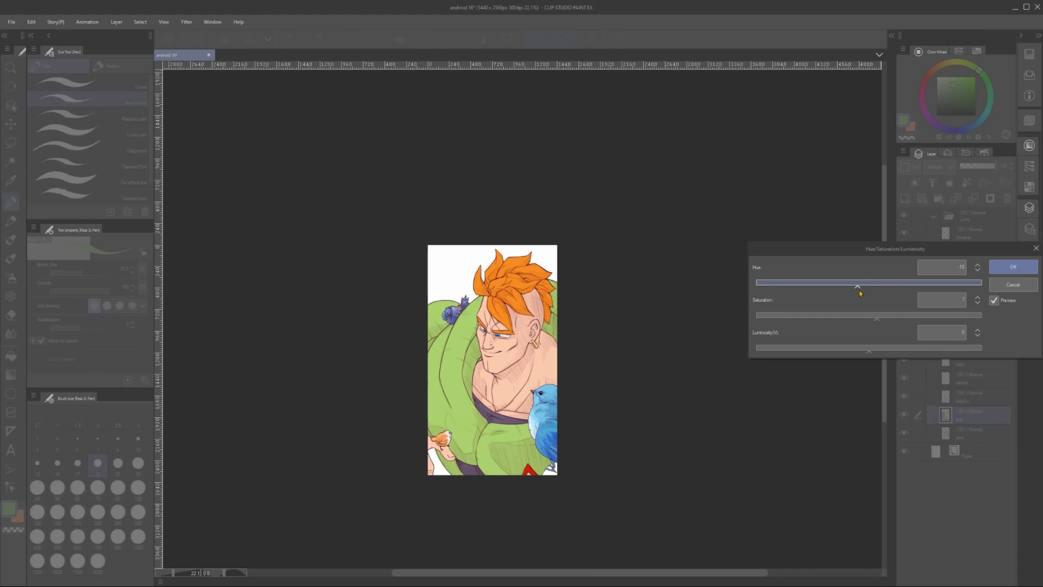
{"action": "left_click_drag", "start_coordinate": [868, 351], "coordinate": [876, 352]}
{"action": "key", "text": "Return"}
Select the blank area beneath the large bird's feet, fill it on the misc layer and recolour the fill to muted purple
{"action": "left_click_drag", "start_coordinate": [560, 410], "coordinate": [627, 409]}
{"action": "left_click_drag", "start_coordinate": [627, 409], "coordinate": [669, 413]}
{"action": "scroll", "coordinate": [600, 479], "scroll_direction": "up", "scroll_amount": 5}
{"action": "key", "text": "w"}
{"action": "left_click", "coordinate": [970, 306]}
{"action": "left_click", "coordinate": [594, 484]}
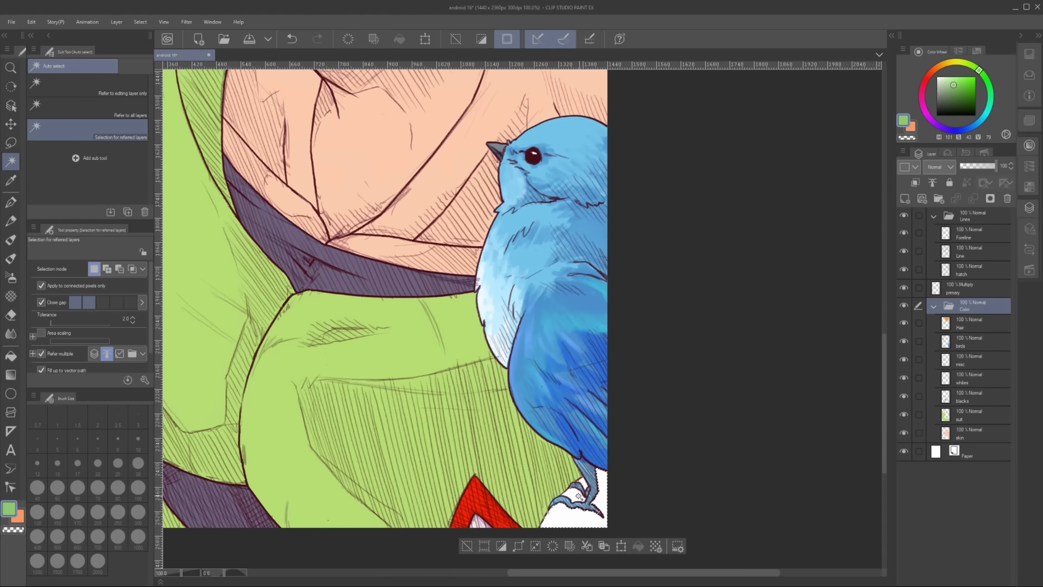
{"action": "left_click", "coordinate": [970, 361]}
{"action": "key", "text": "g"}
{"action": "key", "text": "x"}
{"action": "left_click", "coordinate": [593, 482]}
{"action": "key", "text": "ctrl+u"}
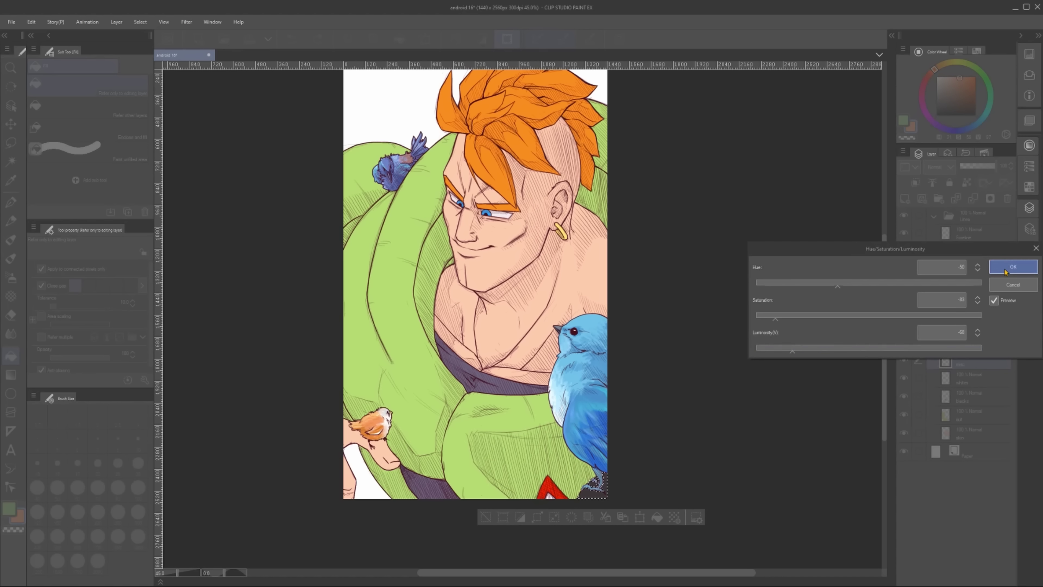
{"action": "left_click", "coordinate": [1012, 266]}
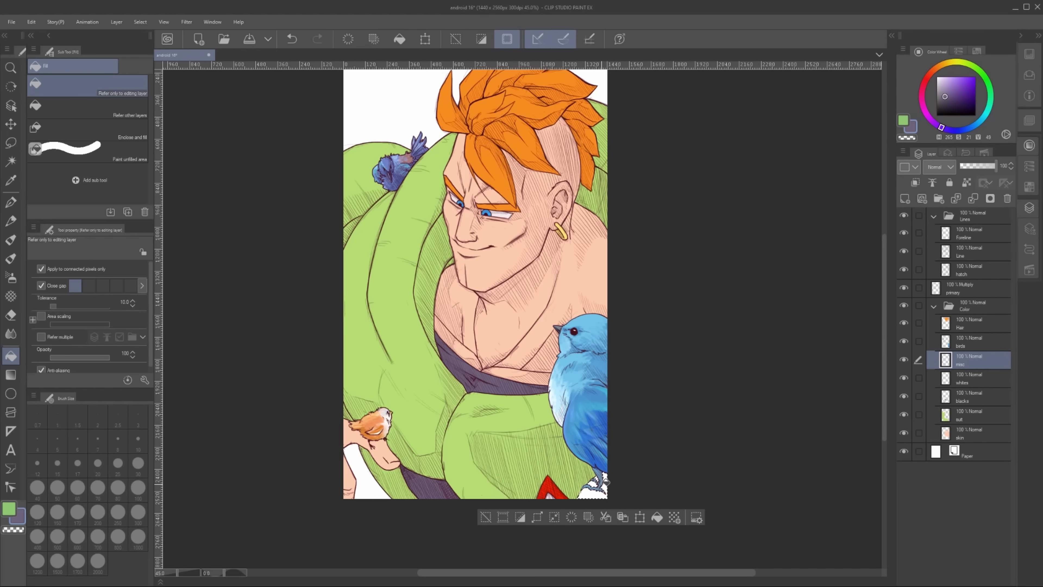
Clear the selection, add a layer named dark above the Color folder and clip it to the folder
{"action": "key", "text": "ctrl+d"}
{"action": "left_click", "coordinate": [972, 305]}
{"action": "left_click", "coordinate": [905, 199]}
{"action": "double_click", "coordinate": [953, 311]}
{"action": "type", "text": "dark"}
{"action": "key", "text": "Return"}
{"action": "left_click", "coordinate": [915, 183]}
Outline the shaded side of the hair and head in burnt orange on the dark layer and fill it
{"action": "key", "text": "p"}
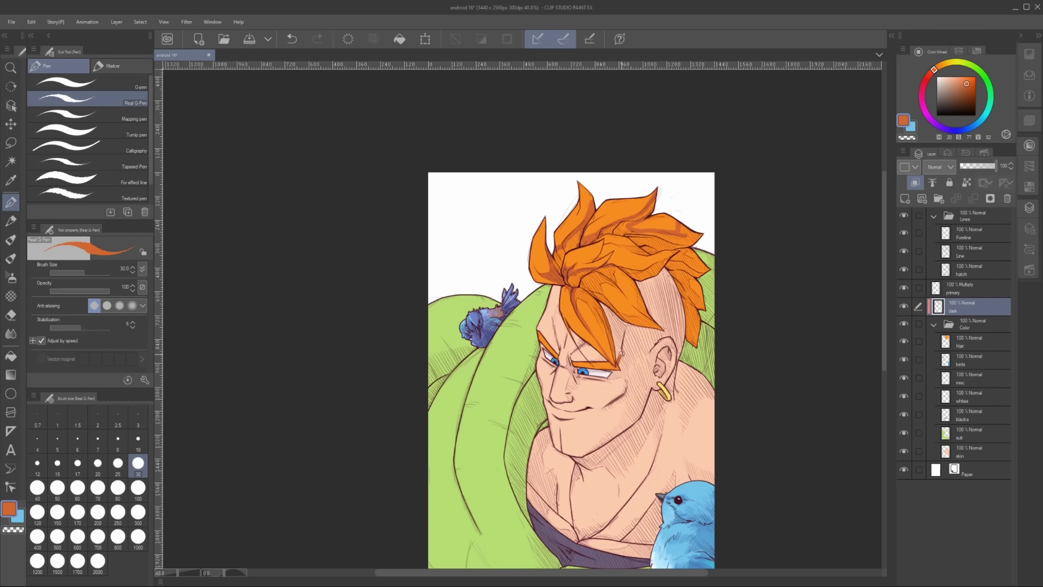
{"action": "mouse_move", "coordinate": [622, 354]}
{"action": "left_mouse_down"}
{"action": "mouse_move", "coordinate": [678, 327]}
{"action": "mouse_move", "coordinate": [715, 366]}
{"action": "left_mouse_up"}
{"action": "left_click_drag", "start_coordinate": [588, 260], "coordinate": [607, 232]}
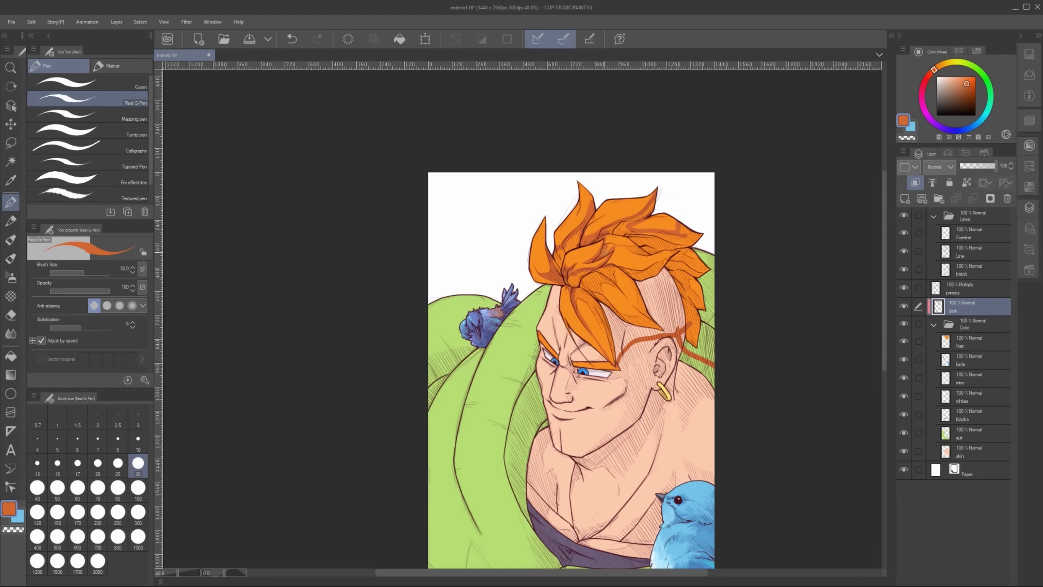
{"action": "key", "text": "g"}
{"action": "left_click", "coordinate": [649, 257]}
Carve lit strands out of the hair shadow with the Final Pencil in transparent colour
{"action": "key", "text": "p"}
{"action": "key", "text": "p"}
{"action": "key", "text": "c"}
{"action": "key", "text": "bracketright"}
{"action": "key", "text": "bracketright"}
{"action": "key", "text": "bracketright"}
{"action": "key", "text": "bracketright"}
{"action": "key", "text": "bracketright"}
{"action": "key", "text": "bracketleft"}
{"action": "key", "text": "bracketleft"}
{"action": "left_click_drag", "start_coordinate": [612, 288], "coordinate": [636, 313]}
{"action": "mouse_move", "coordinate": [621, 275]}
{"action": "left_mouse_down"}
{"action": "mouse_move", "coordinate": [631, 299]}
{"action": "mouse_move", "coordinate": [593, 344]}
{"action": "left_mouse_up"}
{"action": "key", "text": "bracketleft"}
{"action": "key", "text": "bracketleft"}
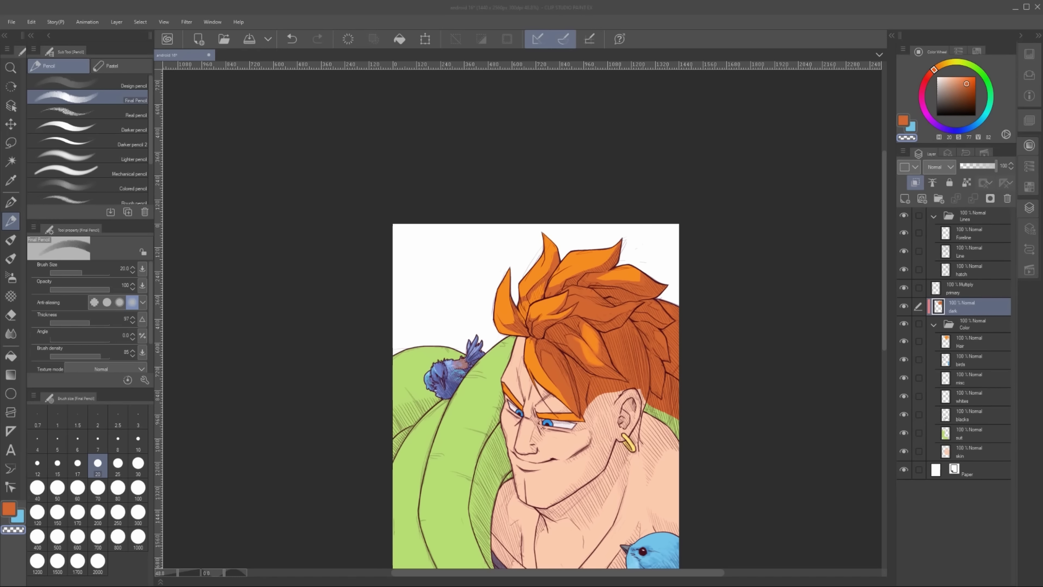
{"action": "left_click_drag", "start_coordinate": [597, 363], "coordinate": [603, 328]}
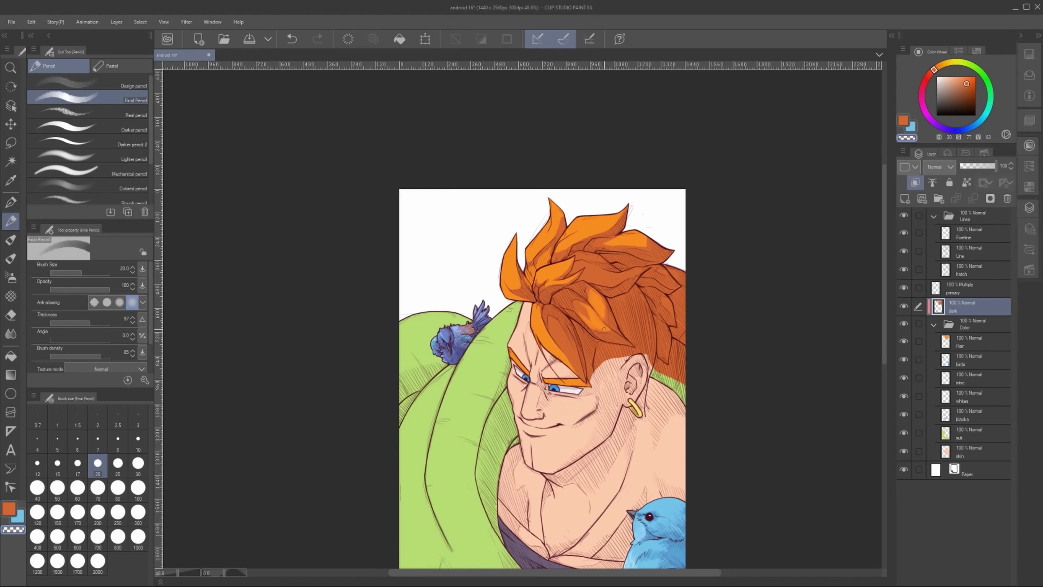
{"action": "left_click_drag", "start_coordinate": [591, 259], "coordinate": [586, 298]}
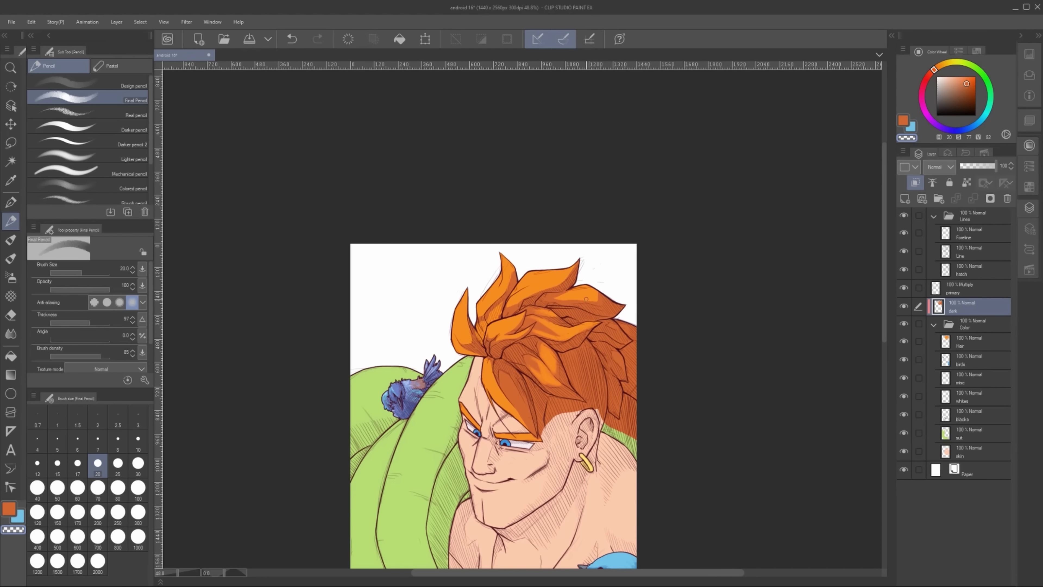
Refine the hair shadow's edges and paint burnt orange shadow shapes over the eyes, nose, mouth and chin
{"action": "key", "text": "c"}
{"action": "key", "text": "x"}
{"action": "key", "text": "ctrl+z"}
{"action": "mouse_move", "coordinate": [493, 308]}
{"action": "left_mouse_down"}
{"action": "mouse_move", "coordinate": [482, 322]}
{"action": "mouse_move", "coordinate": [505, 290]}
{"action": "left_mouse_up"}
{"action": "left_click_drag", "start_coordinate": [485, 358], "coordinate": [507, 286]}
{"action": "mouse_move", "coordinate": [507, 287]}
{"action": "left_mouse_down"}
{"action": "mouse_move", "coordinate": [502, 300]}
{"action": "mouse_move", "coordinate": [518, 262]}
{"action": "mouse_move", "coordinate": [614, 244]}
{"action": "left_mouse_up"}
{"action": "key", "text": "c"}
{"action": "mouse_move", "coordinate": [644, 316]}
{"action": "left_mouse_down"}
{"action": "mouse_move", "coordinate": [622, 317]}
{"action": "mouse_move", "coordinate": [667, 325]}
{"action": "mouse_move", "coordinate": [619, 330]}
{"action": "left_mouse_up"}
{"action": "key", "text": "c"}
{"action": "mouse_move", "coordinate": [613, 287]}
{"action": "left_mouse_down"}
{"action": "mouse_move", "coordinate": [614, 308]}
{"action": "mouse_move", "coordinate": [598, 293]}
{"action": "mouse_move", "coordinate": [650, 270]}
{"action": "mouse_move", "coordinate": [586, 314]}
{"action": "left_mouse_up"}
{"action": "mouse_move", "coordinate": [625, 330]}
{"action": "left_mouse_down"}
{"action": "mouse_move", "coordinate": [649, 328]}
{"action": "mouse_move", "coordinate": [605, 321]}
{"action": "mouse_move", "coordinate": [647, 324]}
{"action": "mouse_move", "coordinate": [614, 355]}
{"action": "mouse_move", "coordinate": [654, 285]}
{"action": "mouse_move", "coordinate": [617, 336]}
{"action": "mouse_move", "coordinate": [636, 343]}
{"action": "mouse_move", "coordinate": [606, 364]}
{"action": "mouse_move", "coordinate": [638, 350]}
{"action": "mouse_move", "coordinate": [600, 370]}
{"action": "mouse_move", "coordinate": [614, 386]}
{"action": "left_mouse_up"}
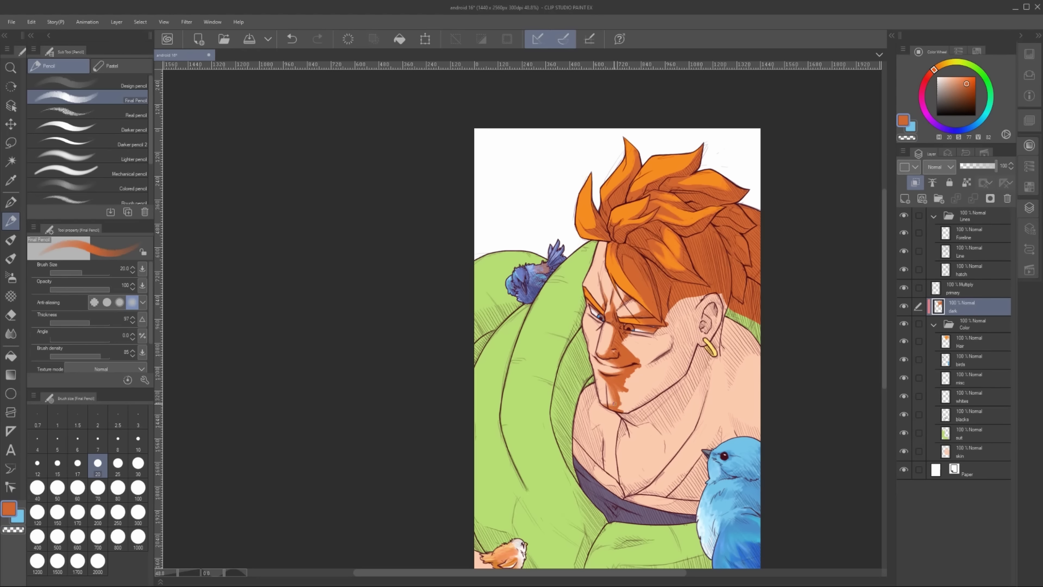
Draw the burnt orange shadow boundary along the chin, the inner suit fold and the lower suit near the hand
{"action": "key", "text": "p"}
{"action": "mouse_move", "coordinate": [580, 328]}
{"action": "left_mouse_down"}
{"action": "mouse_move", "coordinate": [606, 413]}
{"action": "mouse_move", "coordinate": [604, 514]}
{"action": "mouse_move", "coordinate": [636, 440]}
{"action": "left_mouse_up"}
{"action": "mouse_move", "coordinate": [609, 409]}
{"action": "left_mouse_down"}
{"action": "mouse_move", "coordinate": [605, 517]}
{"action": "mouse_move", "coordinate": [590, 439]}
{"action": "left_mouse_up"}
{"action": "key", "text": "c"}
{"action": "key", "text": "c"}
{"action": "mouse_move", "coordinate": [545, 403]}
{"action": "left_mouse_down"}
{"action": "mouse_move", "coordinate": [593, 438]}
{"action": "mouse_move", "coordinate": [542, 459]}
{"action": "left_mouse_up"}
{"action": "mouse_move", "coordinate": [510, 430]}
{"action": "left_mouse_down"}
{"action": "mouse_move", "coordinate": [546, 449]}
{"action": "mouse_move", "coordinate": [537, 420]}
{"action": "mouse_move", "coordinate": [538, 430]}
{"action": "mouse_move", "coordinate": [520, 431]}
{"action": "mouse_move", "coordinate": [547, 485]}
{"action": "mouse_move", "coordinate": [585, 485]}
{"action": "left_mouse_up"}
{"action": "key", "text": "p"}
{"action": "key", "text": "c"}
{"action": "key", "text": "c"}
{"action": "key", "text": "c"}
{"action": "key", "text": "c"}
{"action": "key", "text": "p"}
Close the shadow outline around the large bird and fill the face, chest and suit area with burnt orange
{"action": "left_click_drag", "start_coordinate": [744, 322], "coordinate": [734, 338]}
{"action": "left_click_drag", "start_coordinate": [707, 315], "coordinate": [706, 415]}
{"action": "mouse_move", "coordinate": [707, 415]}
{"action": "left_mouse_down"}
{"action": "mouse_move", "coordinate": [704, 397]}
{"action": "mouse_move", "coordinate": [754, 482]}
{"action": "mouse_move", "coordinate": [730, 510]}
{"action": "left_mouse_up"}
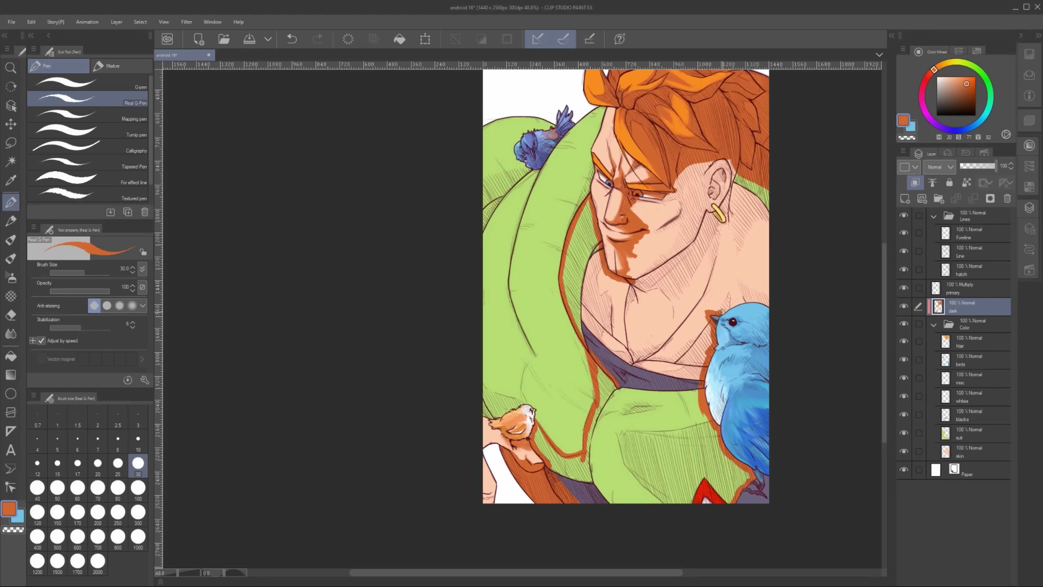
{"action": "left_click_drag", "start_coordinate": [722, 311], "coordinate": [768, 301]}
{"action": "key", "text": "g"}
{"action": "left_click", "coordinate": [749, 264]}
Paint burnt orange shadow onto the hand and fingers beside the small orange bird
{"action": "key", "text": "p"}
{"action": "left_click_drag", "start_coordinate": [648, 356], "coordinate": [681, 340]}
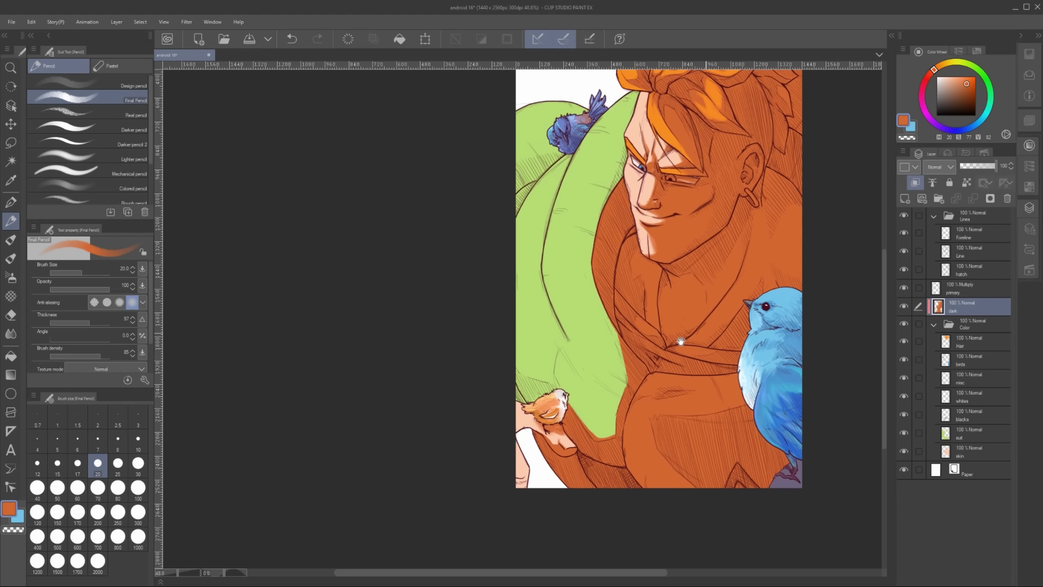
{"action": "mouse_move", "coordinate": [517, 429]}
{"action": "left_mouse_down"}
{"action": "mouse_move", "coordinate": [525, 419]}
{"action": "mouse_move", "coordinate": [538, 427]}
{"action": "mouse_move", "coordinate": [519, 417]}
{"action": "left_mouse_up"}
{"action": "mouse_move", "coordinate": [529, 468]}
{"action": "left_mouse_down"}
{"action": "mouse_move", "coordinate": [536, 436]}
{"action": "mouse_move", "coordinate": [525, 455]}
{"action": "left_mouse_up"}
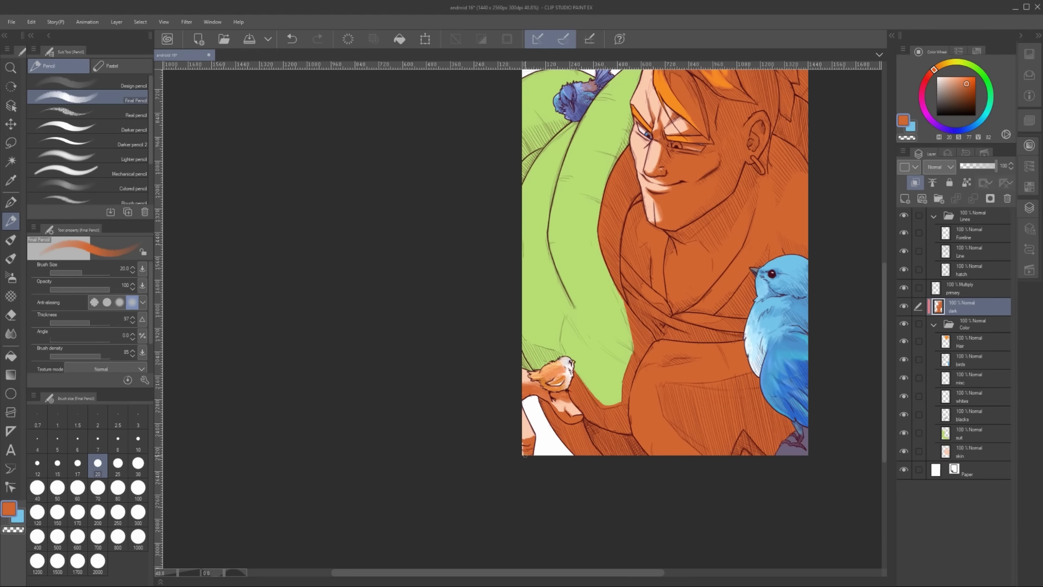
Outline and fill a burnt orange shadow across the lower part of the large green suit fold
{"action": "key", "text": "p"}
{"action": "left_click_drag", "start_coordinate": [530, 384], "coordinate": [497, 440]}
{"action": "key", "text": "p"}
{"action": "left_click_drag", "start_coordinate": [612, 492], "coordinate": [694, 413]}
{"action": "key", "text": "c"}
{"action": "mouse_move", "coordinate": [623, 448]}
{"action": "left_mouse_down"}
{"action": "mouse_move", "coordinate": [646, 510]}
{"action": "mouse_move", "coordinate": [605, 503]}
{"action": "mouse_move", "coordinate": [618, 500]}
{"action": "mouse_move", "coordinate": [624, 470]}
{"action": "left_mouse_up"}
{"action": "key", "text": "c"}
{"action": "key", "text": "g"}
{"action": "mouse_move", "coordinate": [646, 436]}
{"action": "left_mouse_down"}
{"action": "mouse_move", "coordinate": [612, 447]}
{"action": "mouse_move", "coordinate": [654, 433]}
{"action": "mouse_move", "coordinate": [607, 444]}
{"action": "mouse_move", "coordinate": [611, 403]}
{"action": "mouse_move", "coordinate": [603, 451]}
{"action": "left_mouse_up"}
Check the shading in the mirrored view and erase shadow to bring light onto the suit's sleeve
{"action": "key", "text": "p"}
{"action": "key", "text": "c"}
{"action": "key", "text": "c"}
{"action": "key", "text": "c"}
{"action": "key", "text": "h"}
{"action": "key", "text": "h"}
{"action": "key", "text": "c"}
{"action": "key", "text": "ctrl+z"}
{"action": "left_click_drag", "start_coordinate": [619, 406], "coordinate": [613, 449]}
{"action": "left_click_drag", "start_coordinate": [611, 427], "coordinate": [556, 499]}
{"action": "key", "text": "c"}
Rework the burnt orange shadow edges across the lower green suit folds at a brush size of 30
{"action": "left_click", "coordinate": [138, 463]}
{"action": "key", "text": "bracketleft"}
{"action": "mouse_move", "coordinate": [552, 396]}
{"action": "left_mouse_down"}
{"action": "mouse_move", "coordinate": [597, 427]}
{"action": "mouse_move", "coordinate": [637, 429]}
{"action": "left_mouse_up"}
{"action": "left_click_drag", "start_coordinate": [552, 375], "coordinate": [572, 392]}
{"action": "mouse_move", "coordinate": [589, 404]}
{"action": "left_mouse_down"}
{"action": "mouse_move", "coordinate": [515, 431]}
{"action": "mouse_move", "coordinate": [665, 434]}
{"action": "left_mouse_up"}
Erase shadow at brush size 50 to bring light onto the centre of the chest and along the neckline, checking it mirrored
{"action": "left_click", "coordinate": [98, 489]}
{"action": "key", "text": "ctrl+z"}
{"action": "left_click", "coordinate": [57, 489]}
{"action": "mouse_move", "coordinate": [592, 348]}
{"action": "left_mouse_down"}
{"action": "mouse_move", "coordinate": [607, 349]}
{"action": "mouse_move", "coordinate": [605, 395]}
{"action": "mouse_move", "coordinate": [602, 371]}
{"action": "left_mouse_up"}
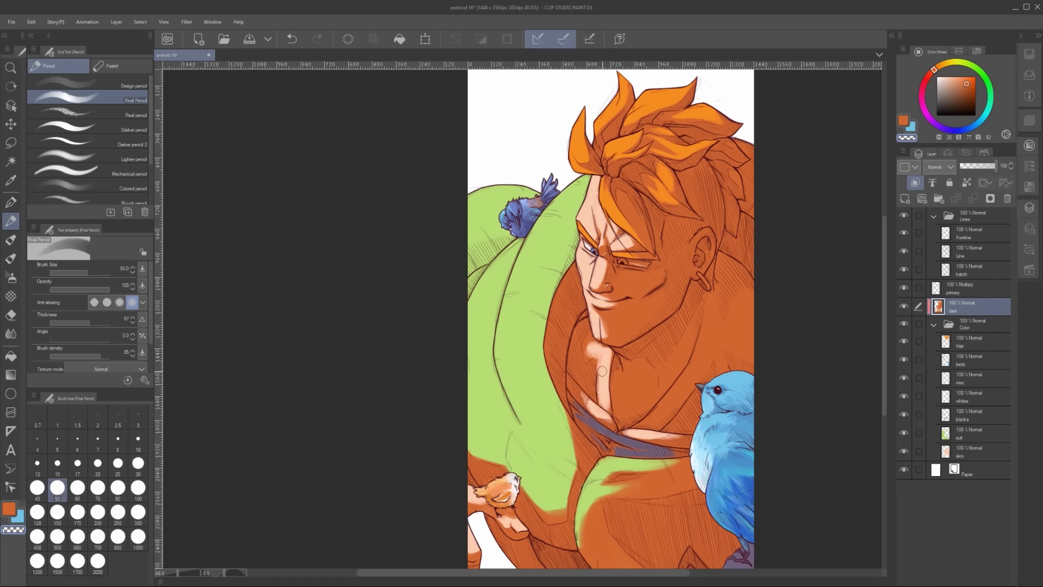
{"action": "key", "text": "h"}
{"action": "left_click_drag", "start_coordinate": [414, 295], "coordinate": [464, 388]}
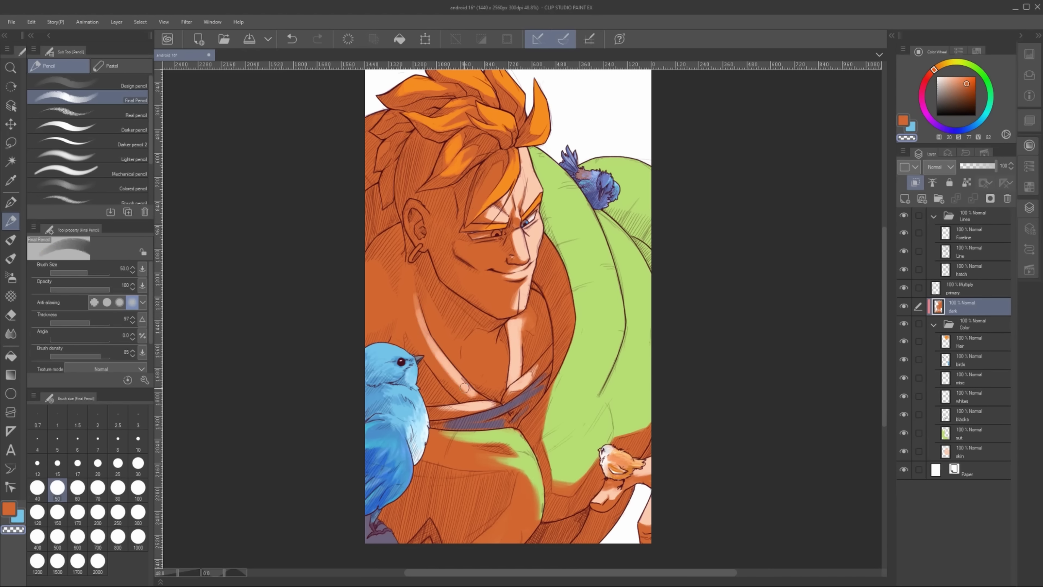
{"action": "left_click_drag", "start_coordinate": [425, 339], "coordinate": [463, 394]}
Carve a lit patch into the upper chest beside the breastbone at brush size 30
{"action": "key", "text": "h"}
{"action": "key", "text": "b"}
{"action": "mouse_move", "coordinate": [513, 353]}
{"action": "left_mouse_down"}
{"action": "mouse_move", "coordinate": [556, 346]}
{"action": "mouse_move", "coordinate": [539, 363]}
{"action": "left_mouse_up"}
{"action": "key", "text": "p"}
{"action": "left_click", "coordinate": [138, 464]}
{"action": "left_click_drag", "start_coordinate": [538, 388], "coordinate": [549, 360]}
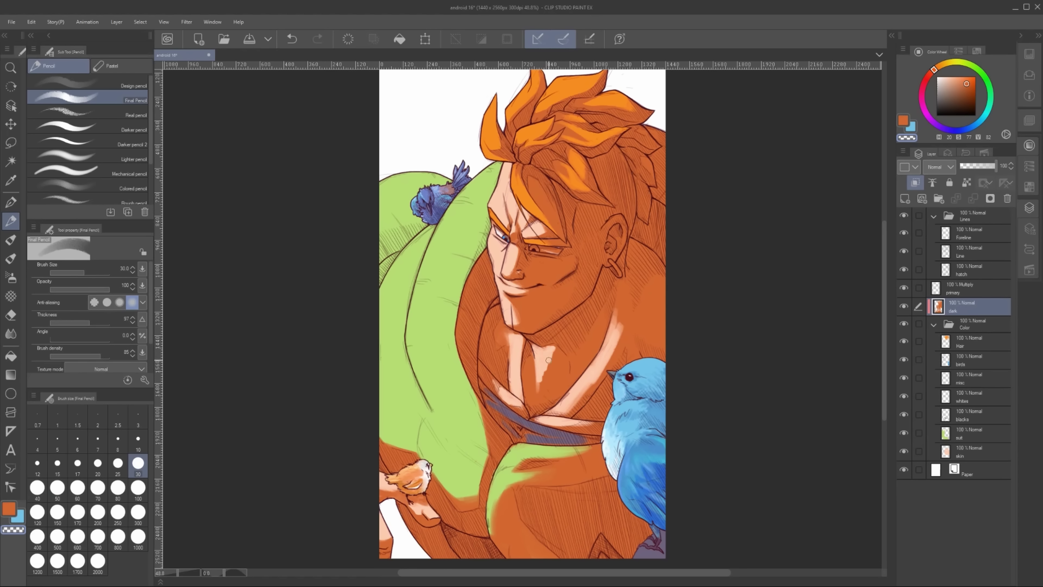
Compare the chest lighting in normal and mirrored view and enlarge the brush to 80 for broader light areas
{"action": "key", "text": "h"}
{"action": "key", "text": "h"}
{"action": "key", "text": "h"}
{"action": "key", "text": "bracketright"}
{"action": "key", "text": "bracketright"}
{"action": "key", "text": "bracketright"}
{"action": "key", "text": "bracketright"}
{"action": "key", "text": "bracketright"}
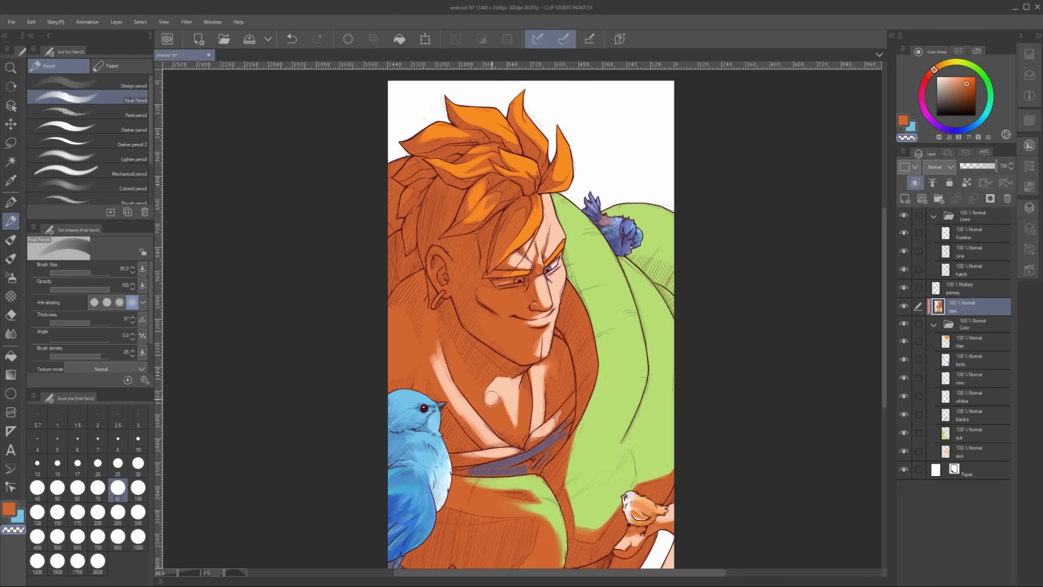
Return to the unmirrored view and switch to the Soft airbrush at size 30 for blending shadow edges
{"action": "key", "text": "h"}
{"action": "key", "text": "bracketleft"}
{"action": "key", "text": "bracketleft"}
{"action": "key", "text": "bracketleft"}
{"action": "key", "text": "bracketleft"}
{"action": "key", "text": "bracketleft"}
{"action": "key", "text": "b"}
{"action": "scroll", "coordinate": [536, 329], "scroll_direction": "down", "scroll_amount": 3}
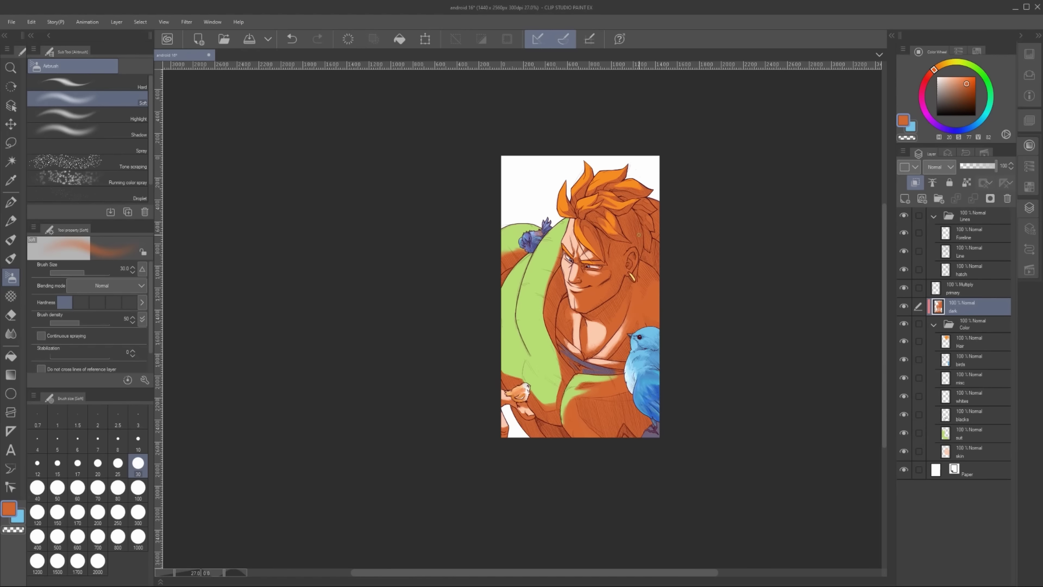
Select the skin area and recolour its shadow on the dark layer to muted pinkish red by adjusting hue, saturation and luminosity
{"action": "key", "text": "w"}
{"action": "left_click", "coordinate": [945, 451], "text": "ctrl"}
{"action": "scroll", "coordinate": [488, 411], "scroll_direction": "up", "scroll_amount": 2}
{"action": "left_click", "coordinate": [969, 307]}
{"action": "key", "text": "ctrl+u"}
{"action": "left_click_drag", "start_coordinate": [868, 284], "coordinate": [859, 282]}
{"action": "left_click_drag", "start_coordinate": [869, 349], "coordinate": [906, 348]}
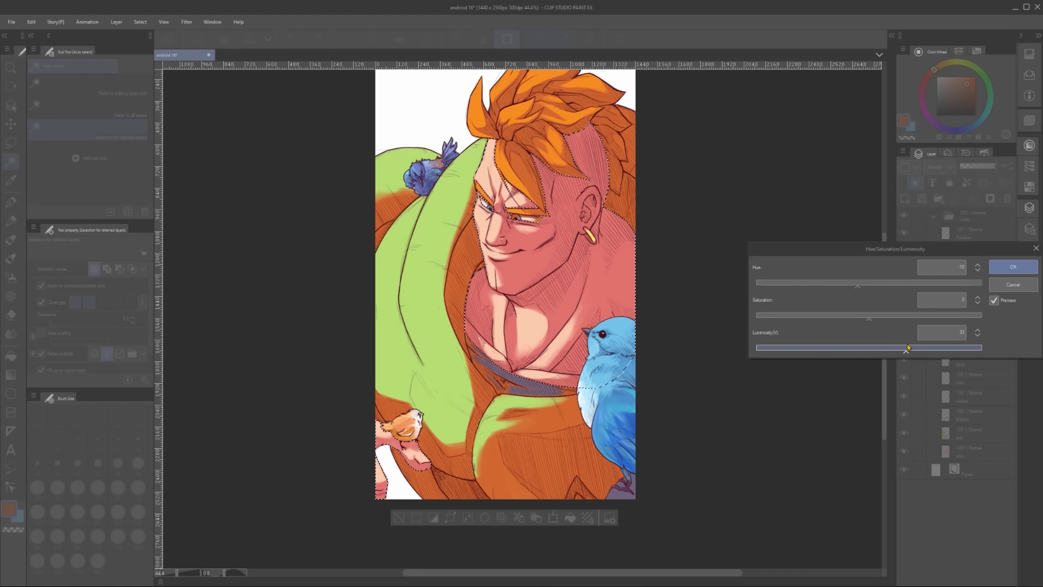
{"action": "mouse_move", "coordinate": [858, 283]}
{"action": "left_mouse_down"}
{"action": "mouse_move", "coordinate": [840, 285]}
{"action": "mouse_move", "coordinate": [859, 283]}
{"action": "left_mouse_up"}
{"action": "left_click_drag", "start_coordinate": [868, 316], "coordinate": [853, 317]}
{"action": "left_click_drag", "start_coordinate": [906, 348], "coordinate": [894, 349]}
{"action": "scroll", "coordinate": [618, 390], "scroll_direction": "down", "scroll_amount": 2}
{"action": "key", "text": "Return"}
{"action": "key", "text": "ctrl+d"}
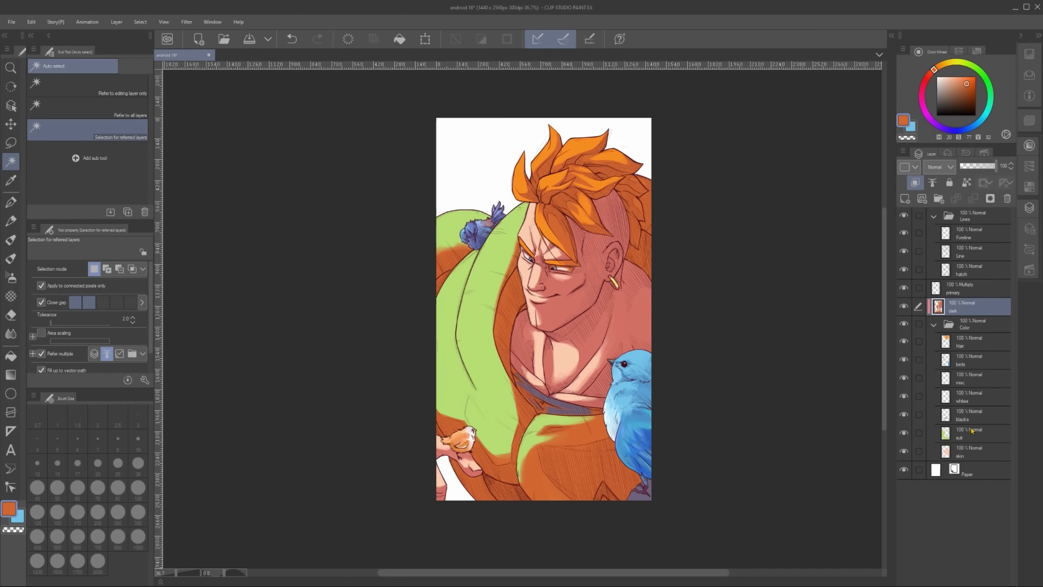
Select the suit area and recolour its shadow on the dark layer to muted dark green using hue and saturation
{"action": "left_click", "coordinate": [945, 433], "text": "ctrl"}
{"action": "left_click", "coordinate": [969, 307]}
{"action": "key", "text": "ctrl+u"}
{"action": "left_click_drag", "start_coordinate": [869, 283], "coordinate": [973, 283]}
{"action": "mouse_move", "coordinate": [869, 316]}
{"action": "left_mouse_down"}
{"action": "mouse_move", "coordinate": [845, 319]}
{"action": "mouse_move", "coordinate": [842, 349]}
{"action": "left_mouse_up"}
{"action": "left_click_drag", "start_coordinate": [845, 317], "coordinate": [858, 317]}
{"action": "left_click_drag", "start_coordinate": [972, 284], "coordinate": [971, 284]}
{"action": "key", "text": "Return"}
{"action": "scroll", "coordinate": [562, 471], "scroll_direction": "up", "scroll_amount": 3}
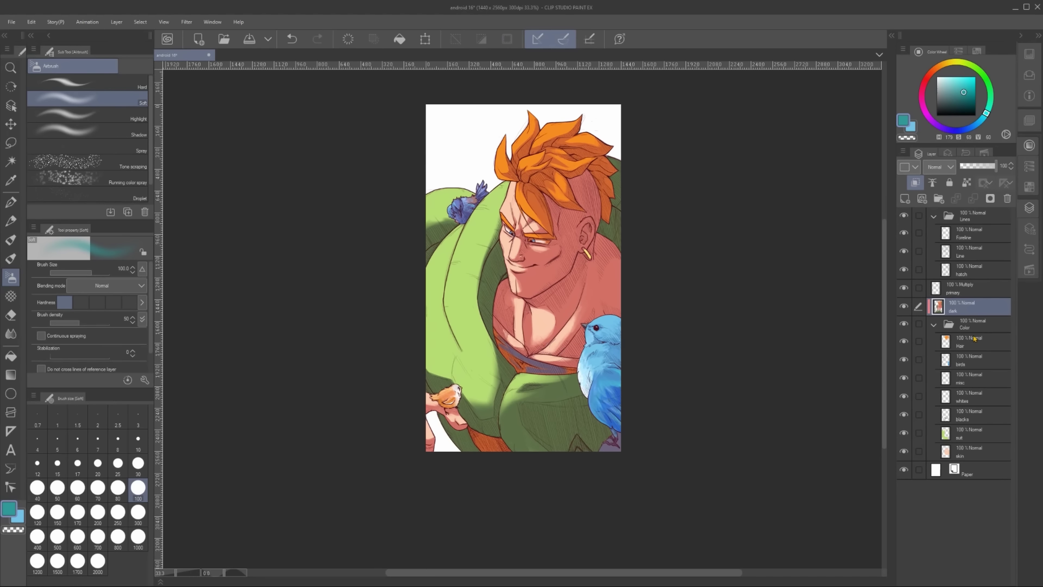
Select the blacks area and recolour its shadow on the dark layer to dark purple with lower saturation and luminosity
{"action": "key", "text": "w"}
{"action": "left_click", "coordinate": [946, 415], "text": "ctrl"}
{"action": "left_click", "coordinate": [969, 306]}
{"action": "key", "text": "ctrl+u"}
{"action": "left_click_drag", "start_coordinate": [868, 284], "coordinate": [805, 285]}
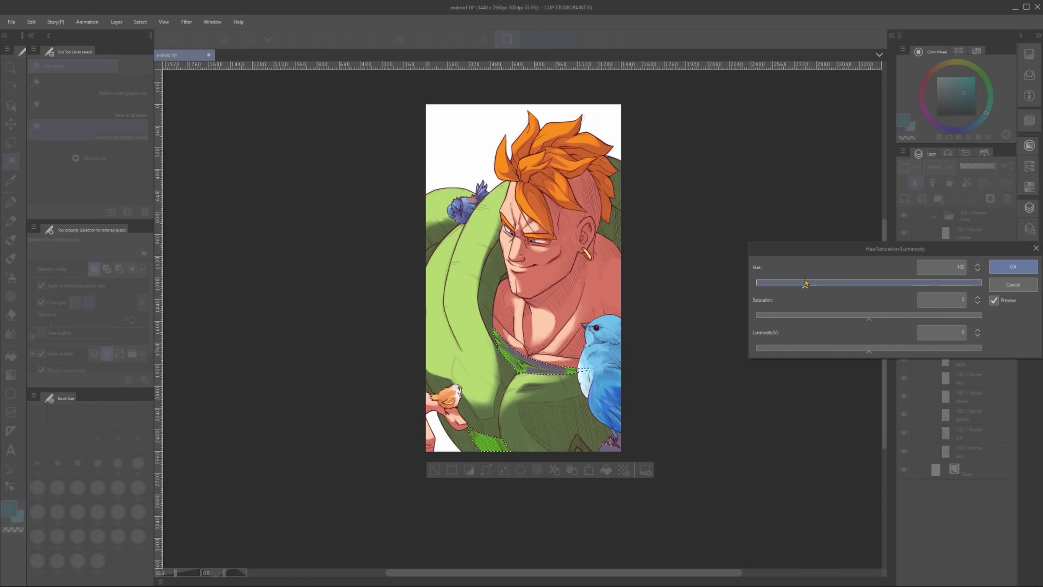
{"action": "left_click_drag", "start_coordinate": [869, 348], "coordinate": [822, 349]}
{"action": "left_click_drag", "start_coordinate": [869, 316], "coordinate": [820, 318]}
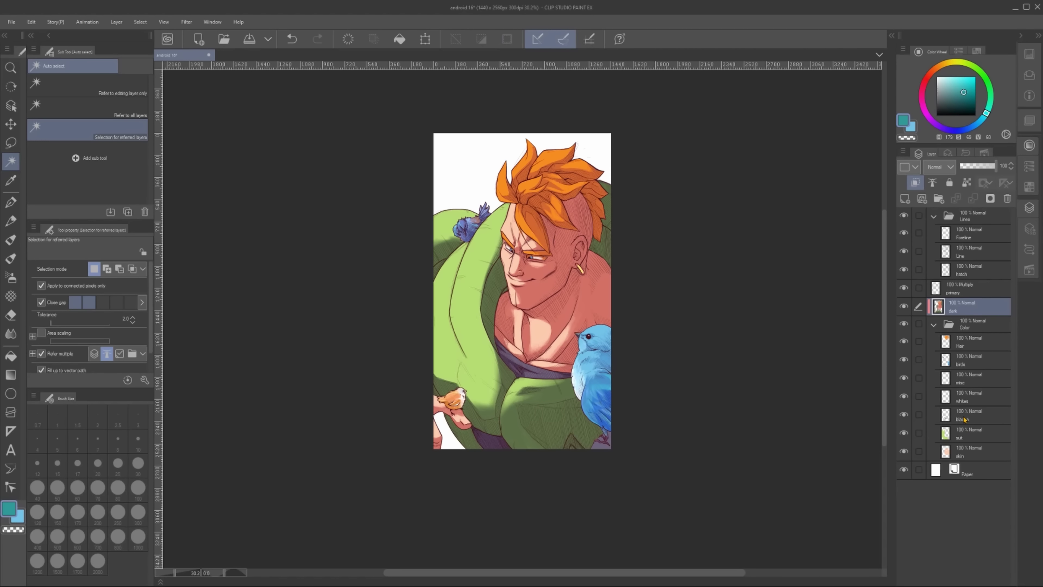
Sample the skin base and shadow tones and touch up around the eye and brow on the skin and dark layers
{"action": "left_click", "coordinate": [963, 397]}
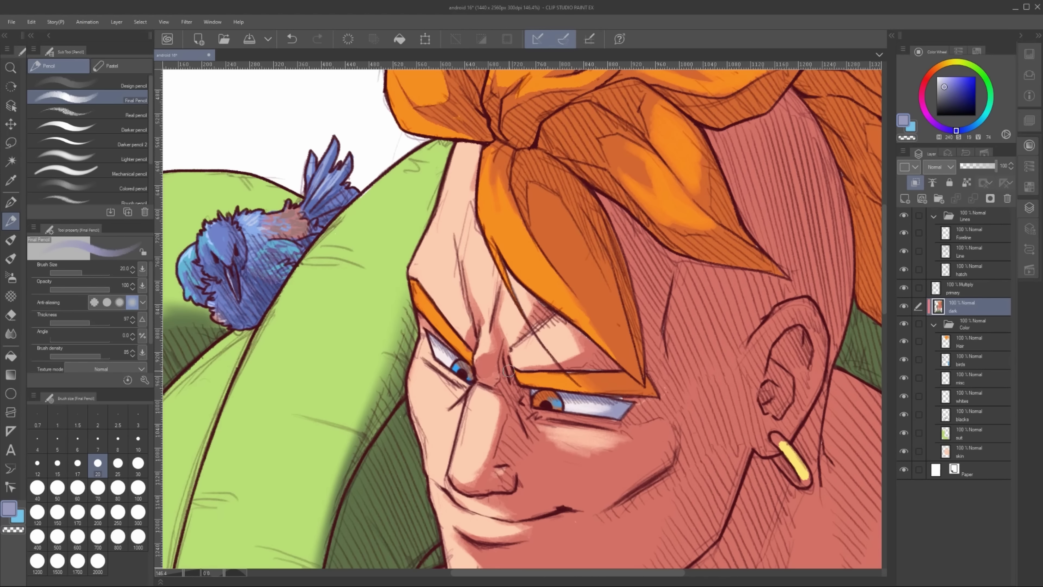
{"action": "left_click", "coordinate": [508, 370], "text": "alt"}
{"action": "key", "text": "p"}
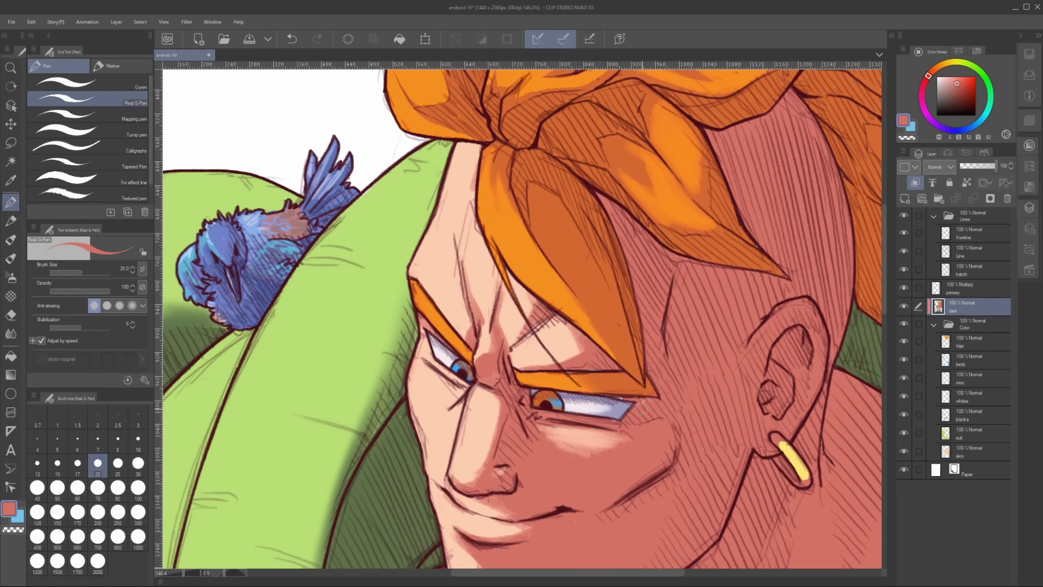
{"action": "left_click", "coordinate": [972, 450]}
{"action": "left_click", "coordinate": [566, 353], "text": "alt"}
{"action": "left_click", "coordinate": [618, 397]}
{"action": "left_click", "coordinate": [964, 306]}
{"action": "left_click", "coordinate": [591, 353], "text": "alt"}
{"action": "left_click", "coordinate": [575, 336]}
{"action": "scroll", "coordinate": [610, 338], "scroll_direction": "down", "scroll_amount": 5}
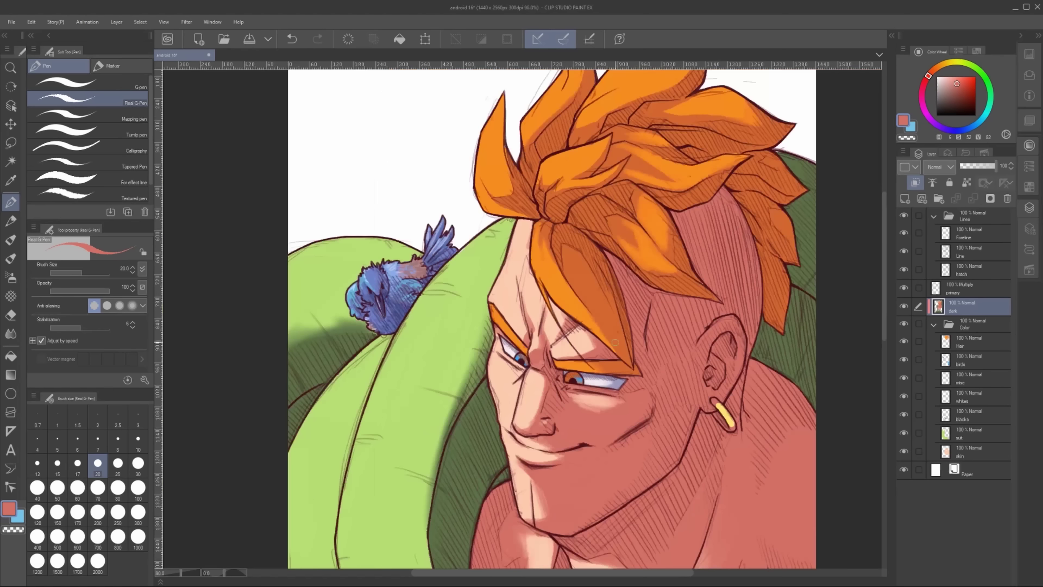
Recolour the shadow in the misc layer's area and erase highlights into the iris and gold earring at brush size 10
{"action": "left_click", "coordinate": [969, 380]}
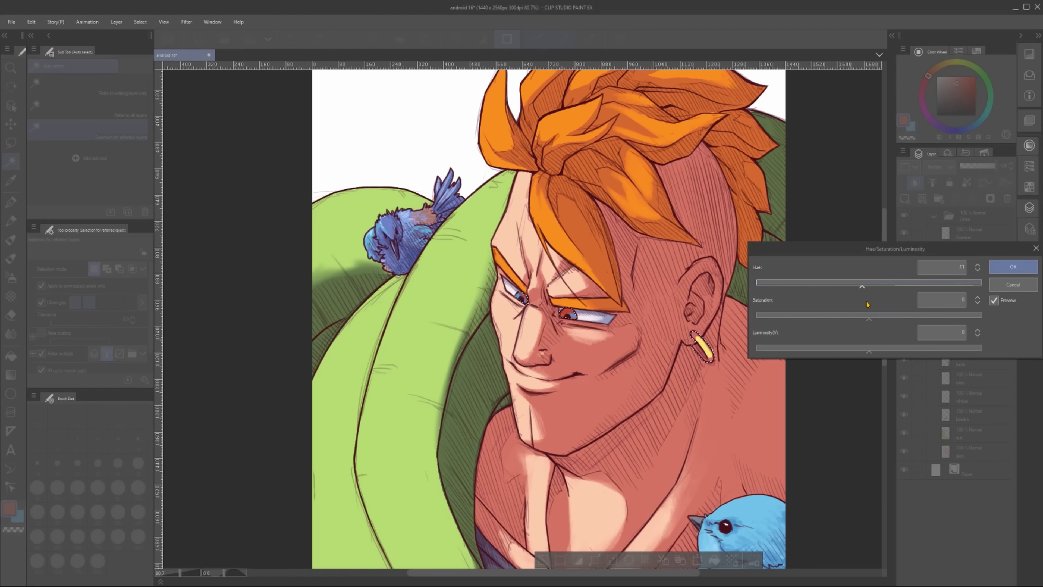
{"action": "left_click", "coordinate": [1013, 266]}
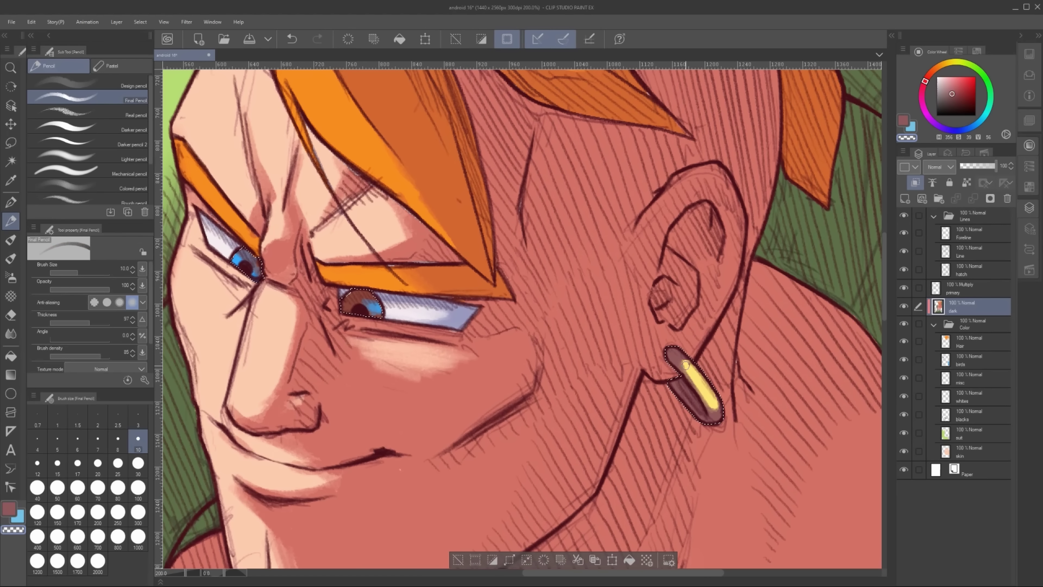
{"action": "left_click_drag", "start_coordinate": [344, 302], "coordinate": [375, 298]}
{"action": "left_click_drag", "start_coordinate": [674, 388], "coordinate": [698, 419]}
{"action": "key", "text": "e"}
{"action": "left_click", "coordinate": [960, 288]}
{"action": "key", "text": "ctrl+d"}
{"action": "scroll", "coordinate": [550, 328], "scroll_direction": "down", "scroll_amount": 6}
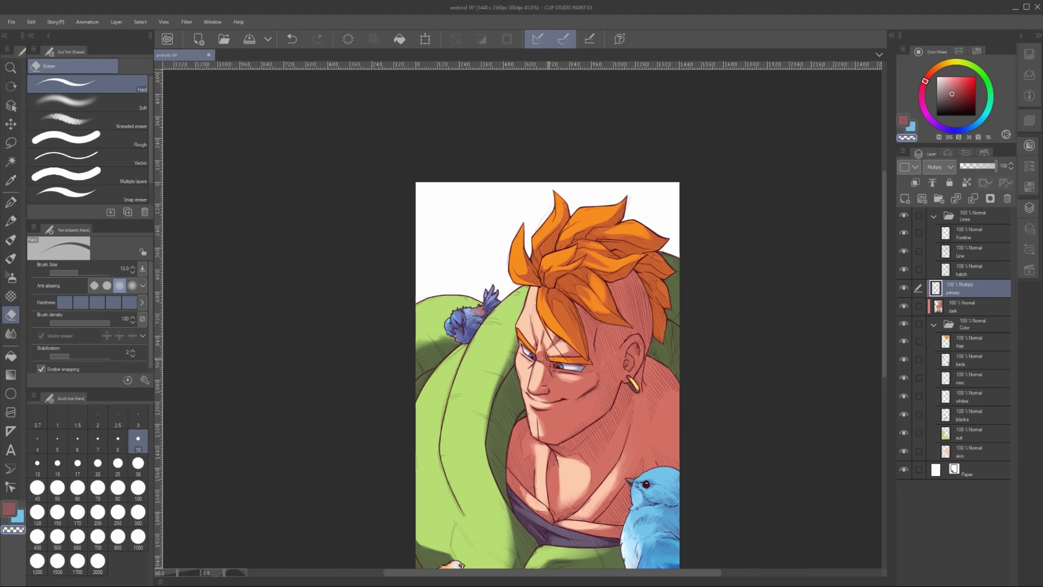
Lay a dark red foreground-to-transparent gradient on the clipped Multiply layer dark 2 and shift its hue toward purple
{"action": "scroll", "coordinate": [550, 329], "scroll_direction": "up", "scroll_amount": 1}
{"action": "left_click", "coordinate": [960, 378]}
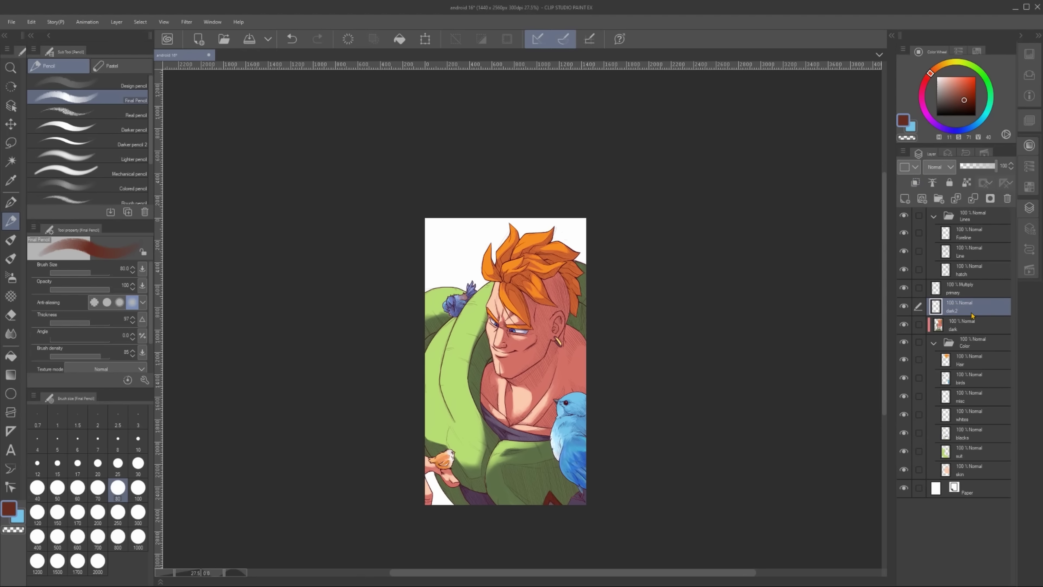
{"action": "left_click", "coordinate": [11, 374]}
{"action": "left_click_drag", "start_coordinate": [583, 501], "coordinate": [447, 234]}
{"action": "left_click", "coordinate": [915, 183]}
{"action": "left_click", "coordinate": [939, 167]}
{"action": "key", "text": "ctrl+u"}
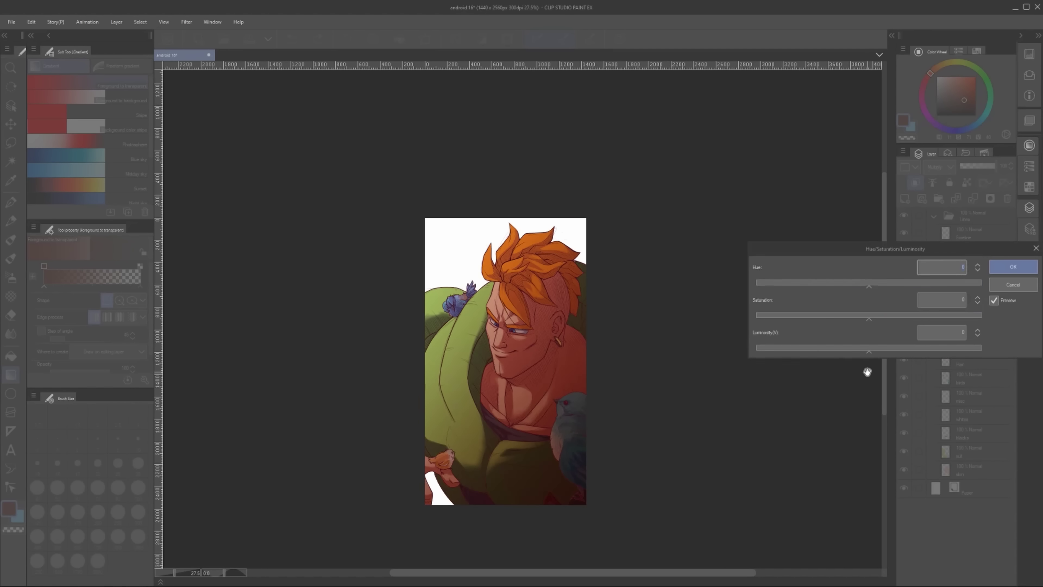
{"action": "left_click_drag", "start_coordinate": [869, 286], "coordinate": [773, 272]}
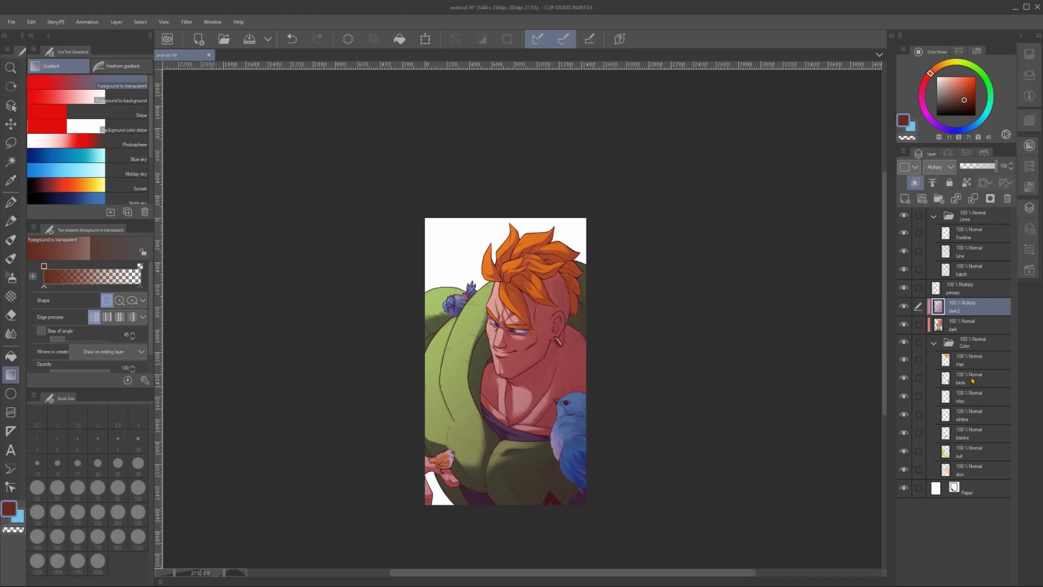